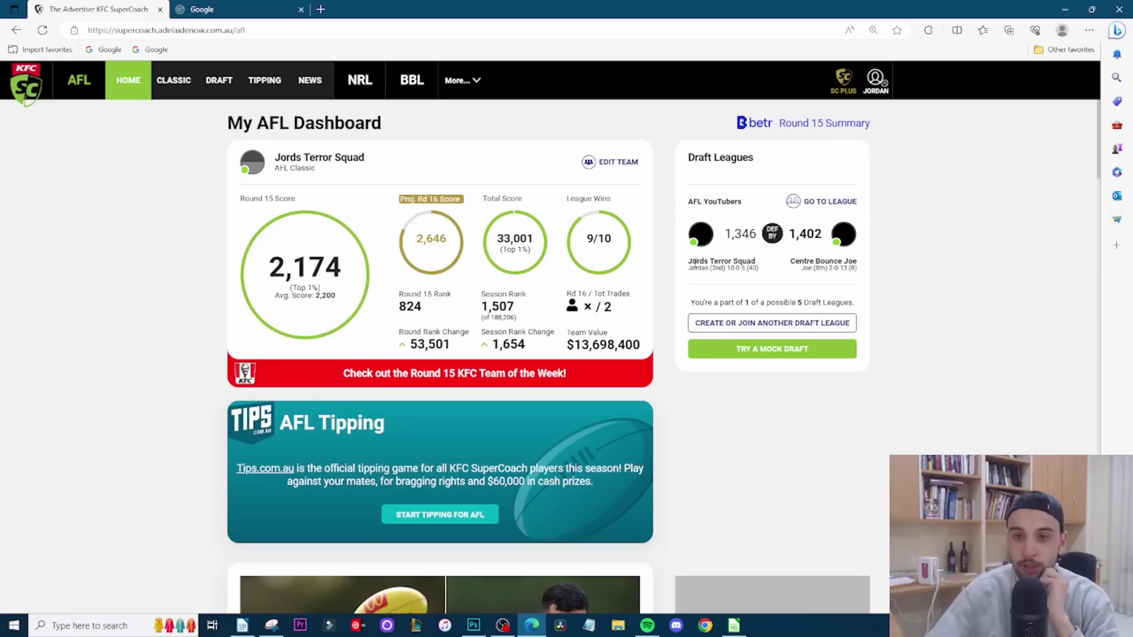
Step: Open the classic team for editing and set the browser page zoom to 110%
{"action": "left_click", "coordinate": [617, 163]}
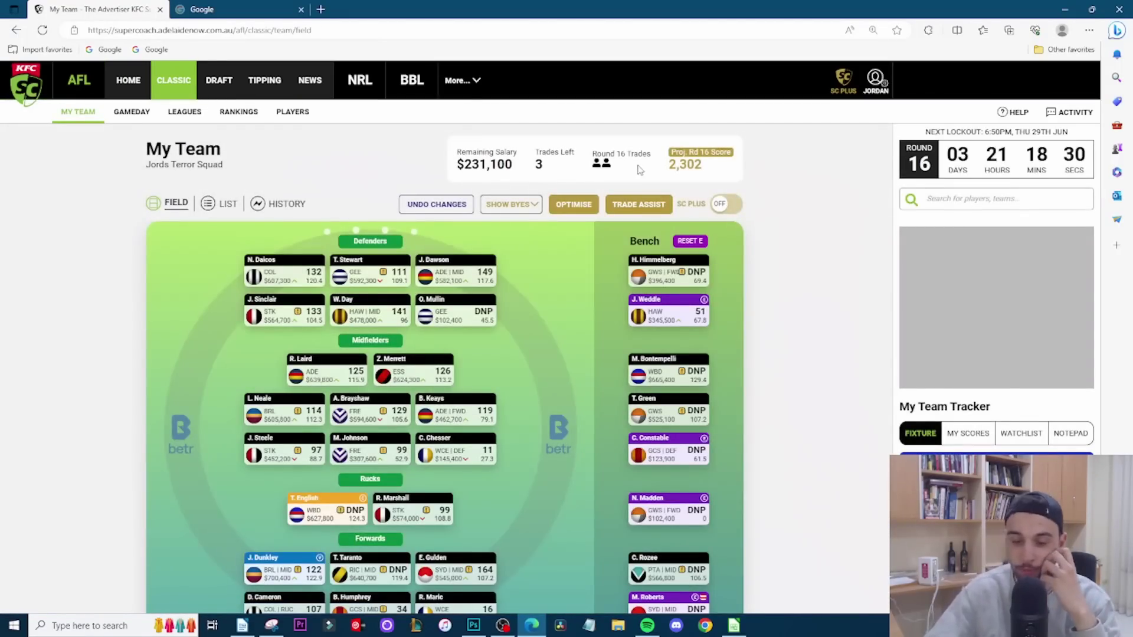
{"action": "scroll", "coordinate": [892, 266], "scroll_direction": "down", "scroll_amount": 1}
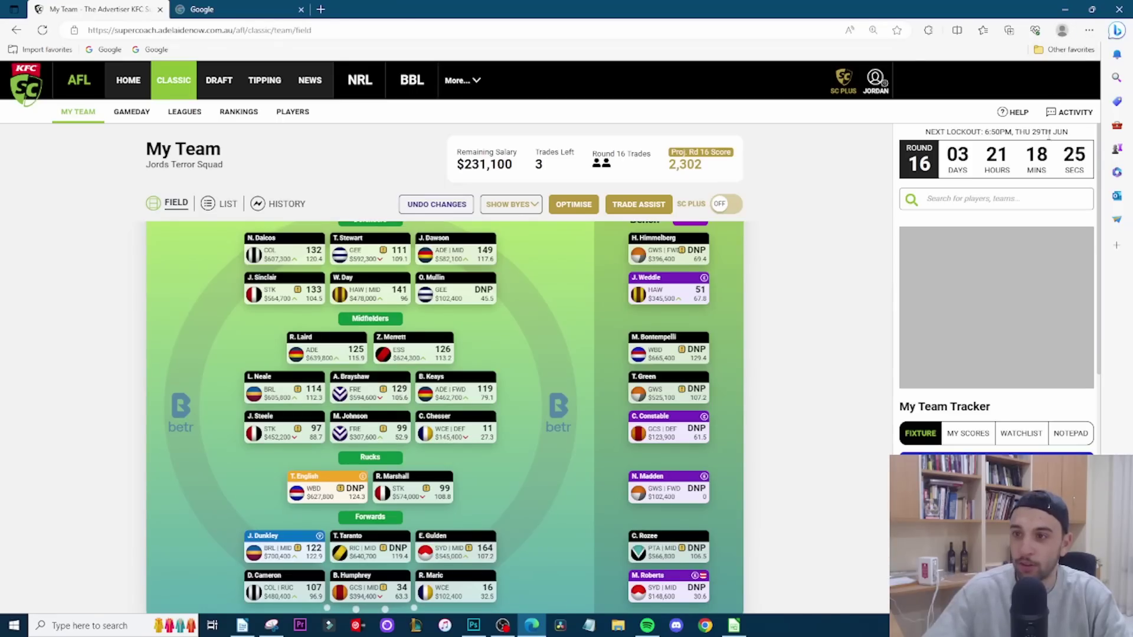
{"action": "left_click", "coordinate": [1089, 30]}
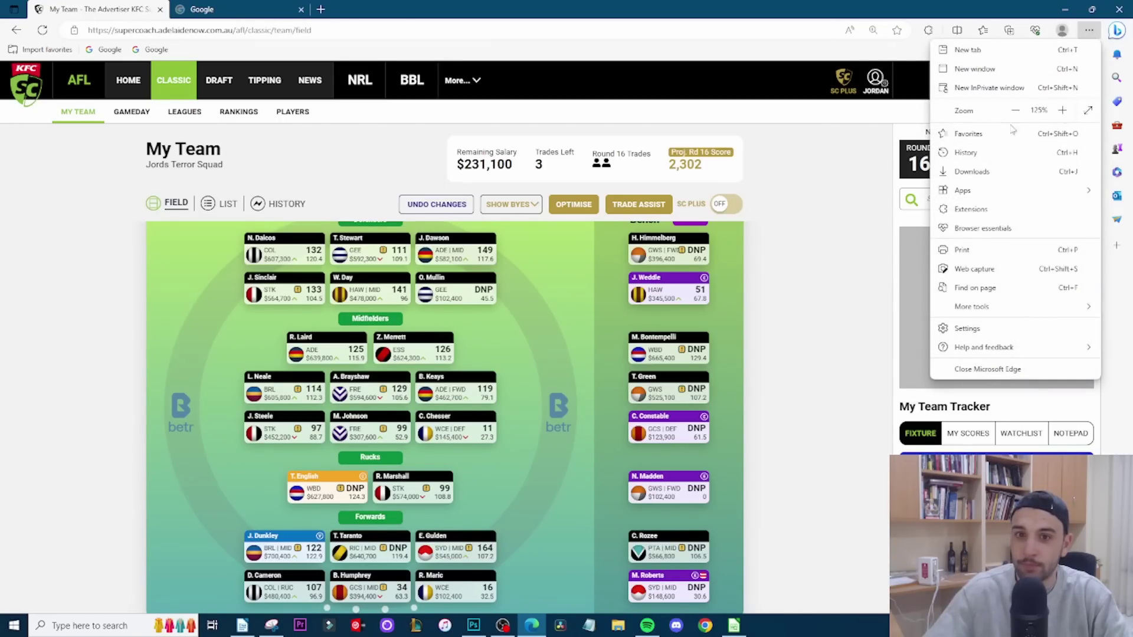
{"action": "left_click", "coordinate": [1063, 110]}
{"action": "left_click", "coordinate": [572, 362]}
{"action": "scroll", "coordinate": [579, 348], "scroll_direction": "down", "scroll_amount": 3}
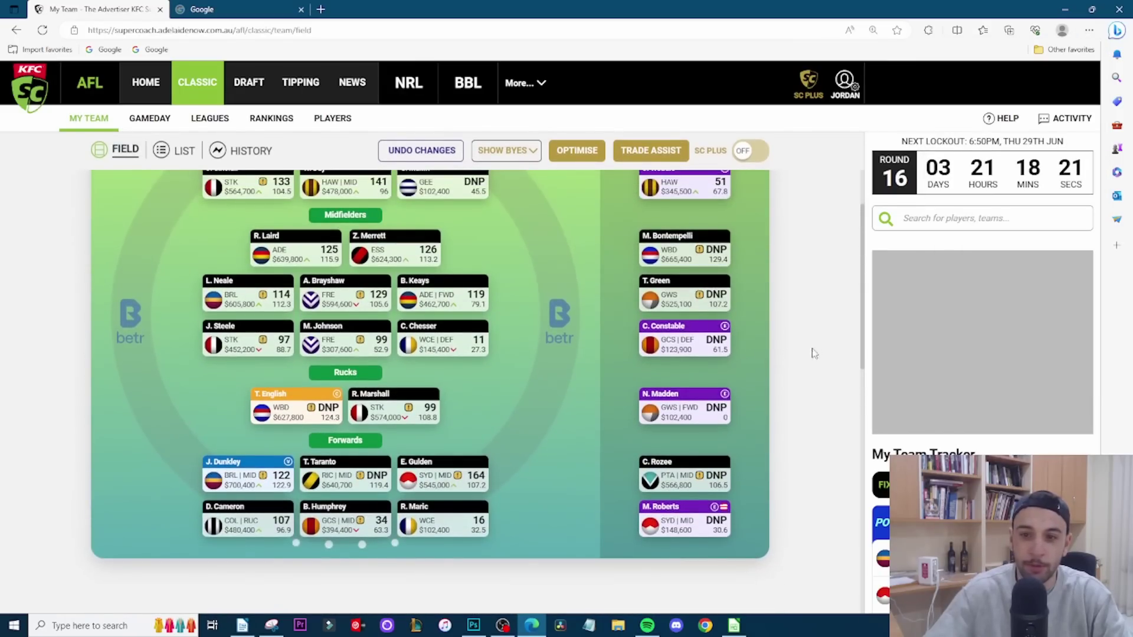
{"action": "scroll", "coordinate": [862, 311], "scroll_direction": "up", "scroll_amount": 1}
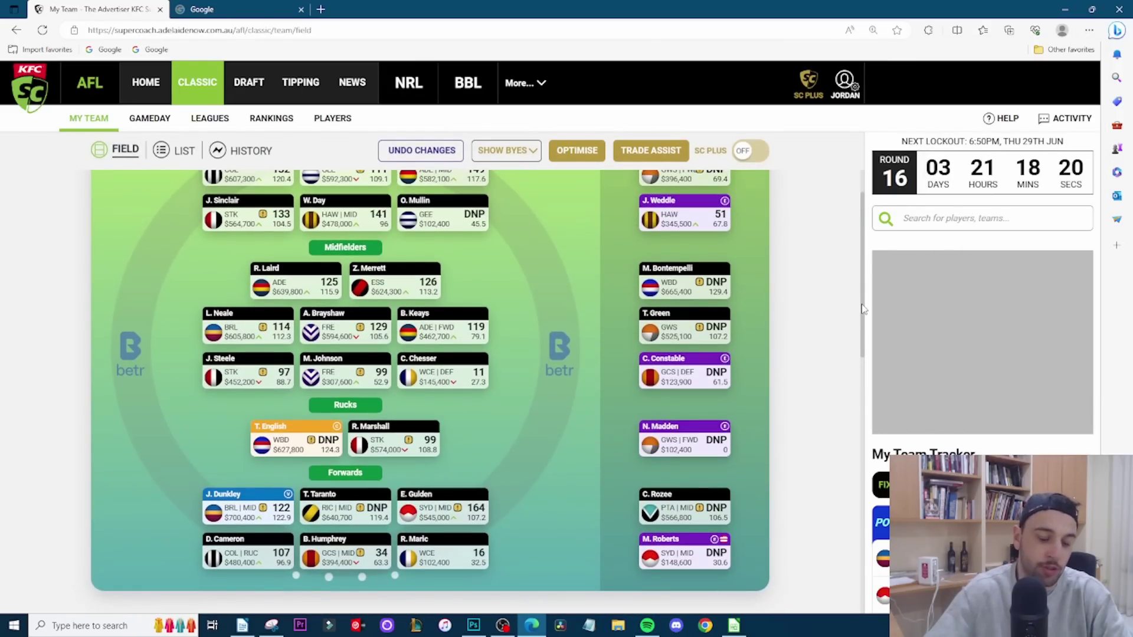
{"action": "scroll", "coordinate": [861, 309], "scroll_direction": "up", "scroll_amount": 3}
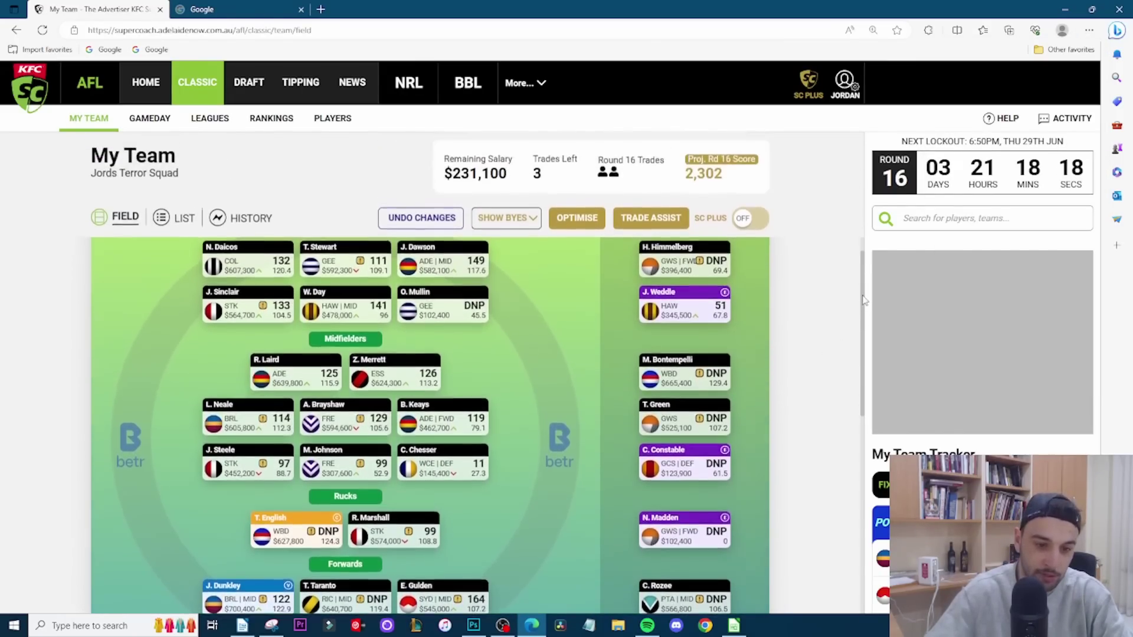
{"action": "scroll", "coordinate": [864, 301], "scroll_direction": "up", "scroll_amount": 2}
{"action": "scroll", "coordinate": [863, 299], "scroll_direction": "down", "scroll_amount": 1}
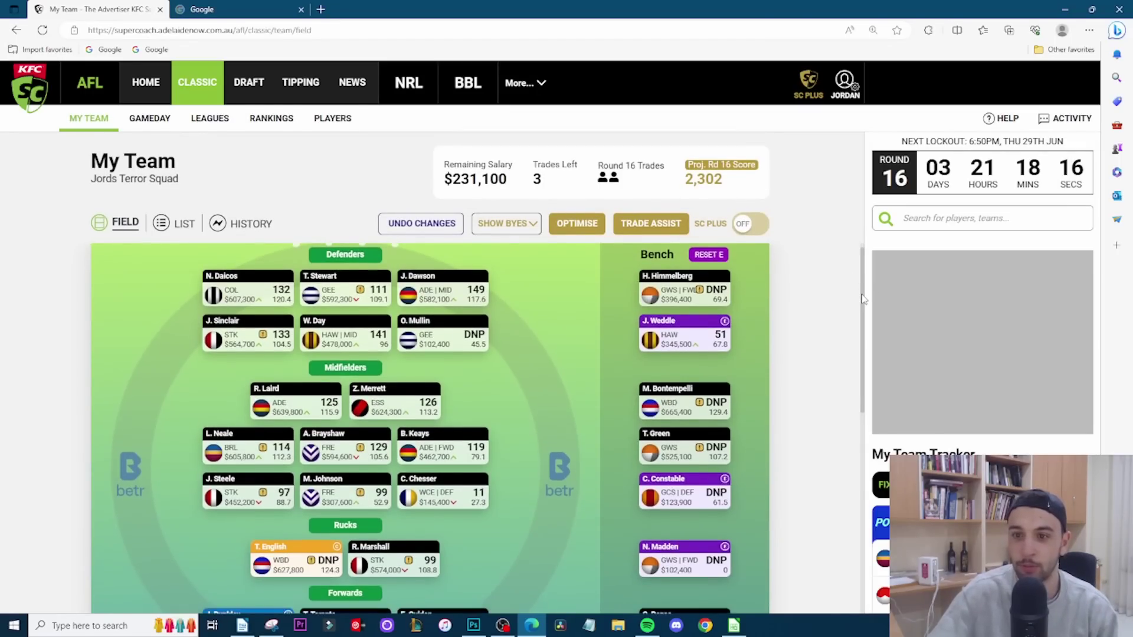
{"action": "left_click", "coordinate": [1089, 31]}
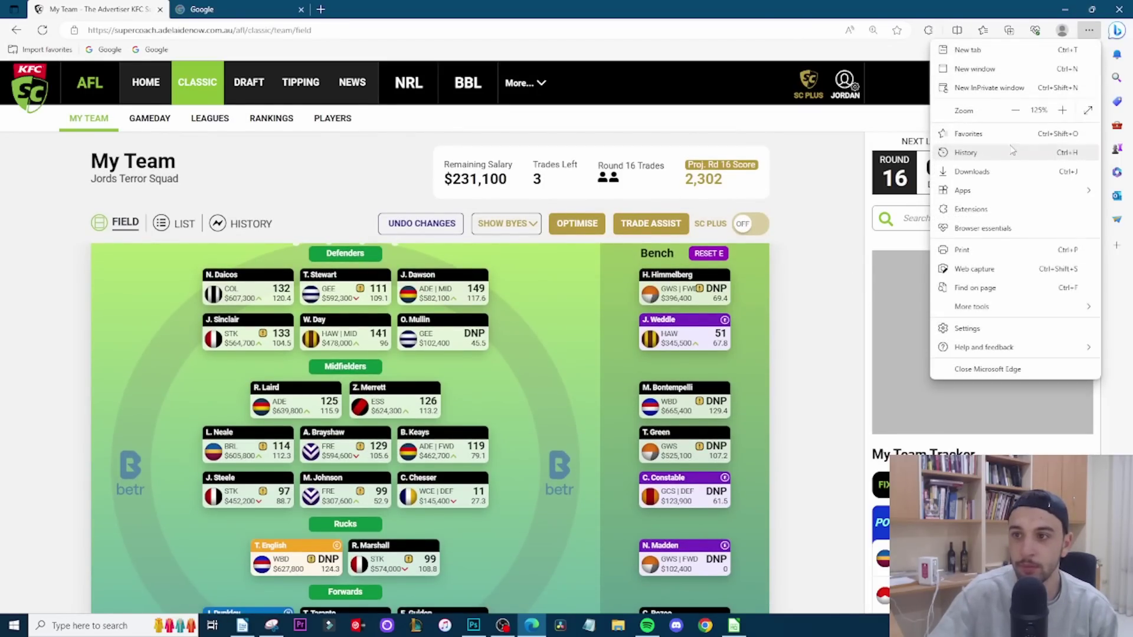
{"action": "left_click", "coordinate": [1015, 111]}
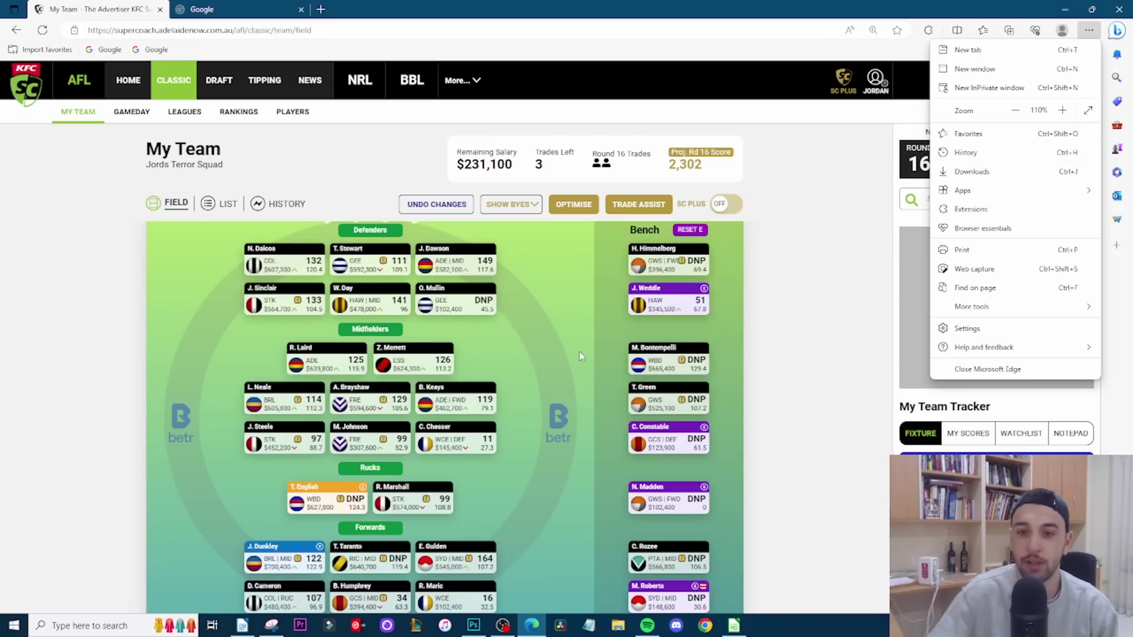
Step: Close the Edge options menu to show the full Round 16 team page and lockout countdown
{"action": "left_click", "coordinate": [579, 352]}
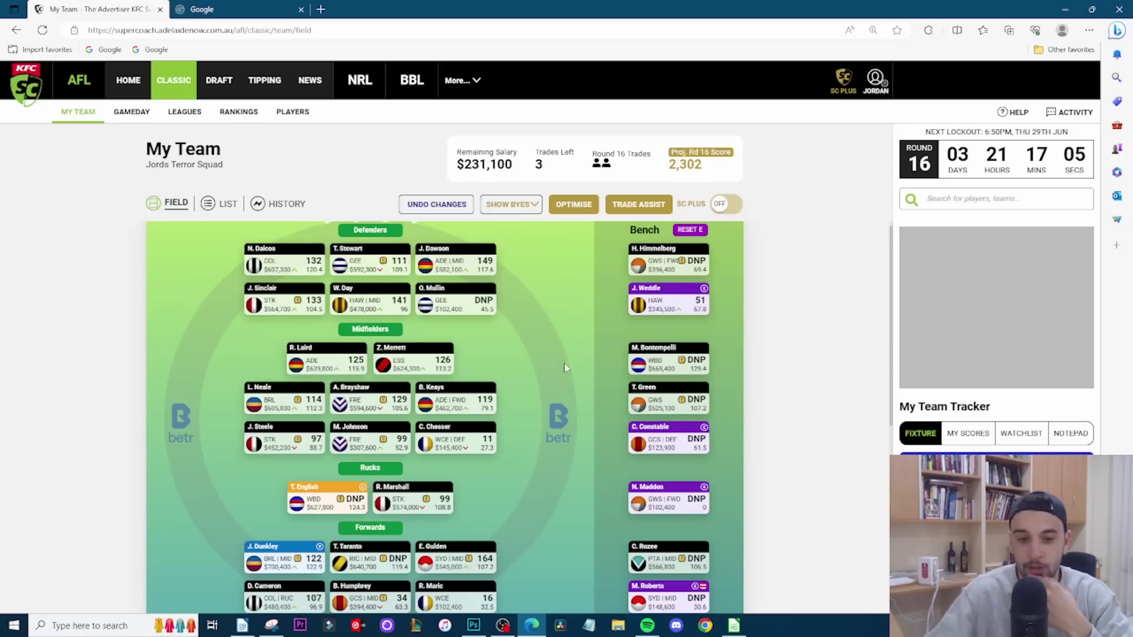
{"action": "mouse_move", "coordinate": [446, 407]}
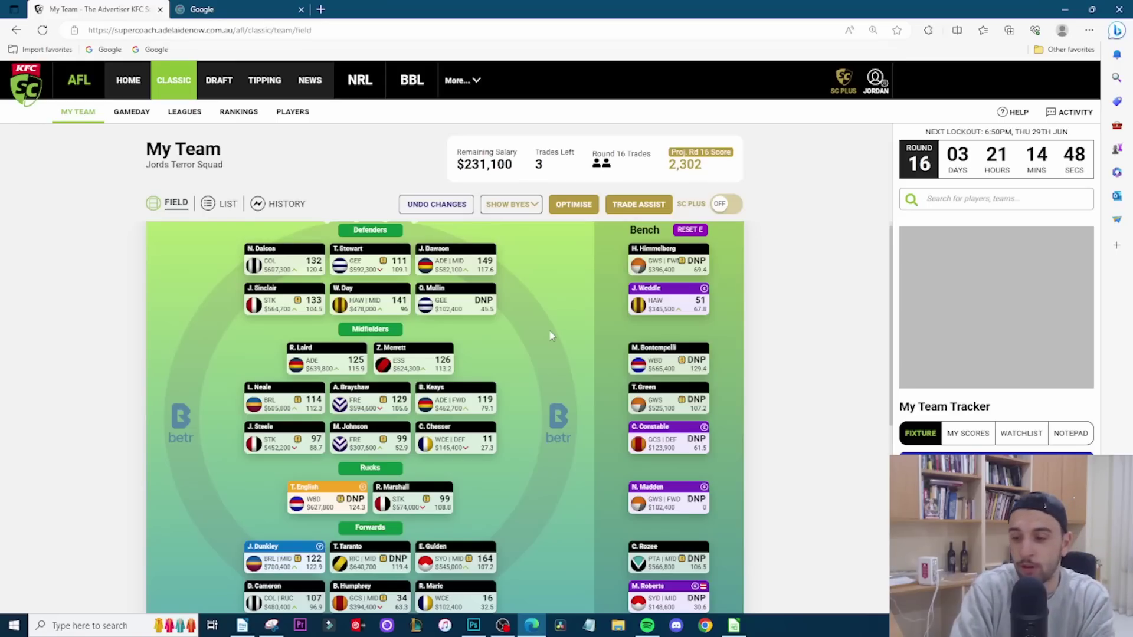
{"action": "mouse_move", "coordinate": [275, 269]}
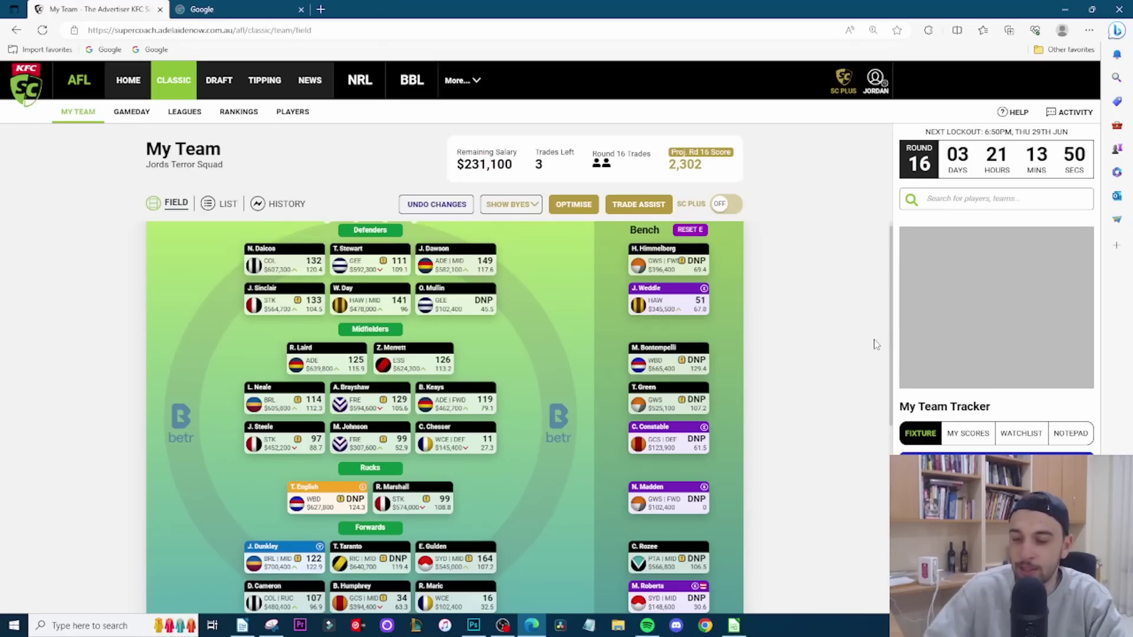
{"action": "scroll", "coordinate": [973, 429], "scroll_direction": "down", "scroll_amount": 1}
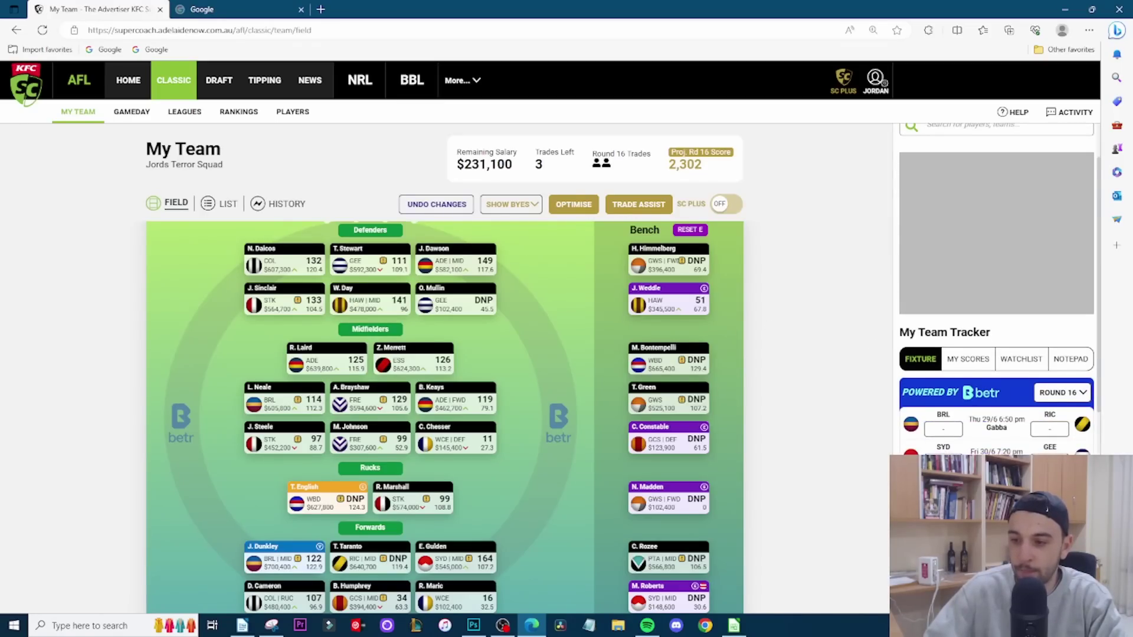
{"action": "scroll", "coordinate": [996, 295], "scroll_direction": "down", "scroll_amount": 1}
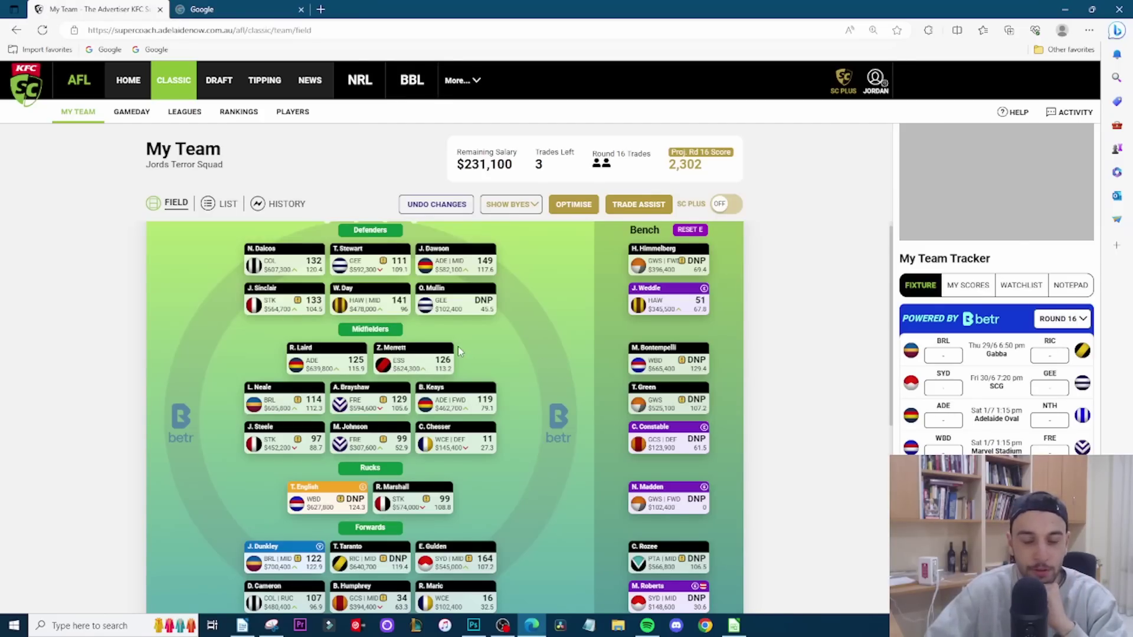
{"action": "mouse_move", "coordinate": [492, 266]}
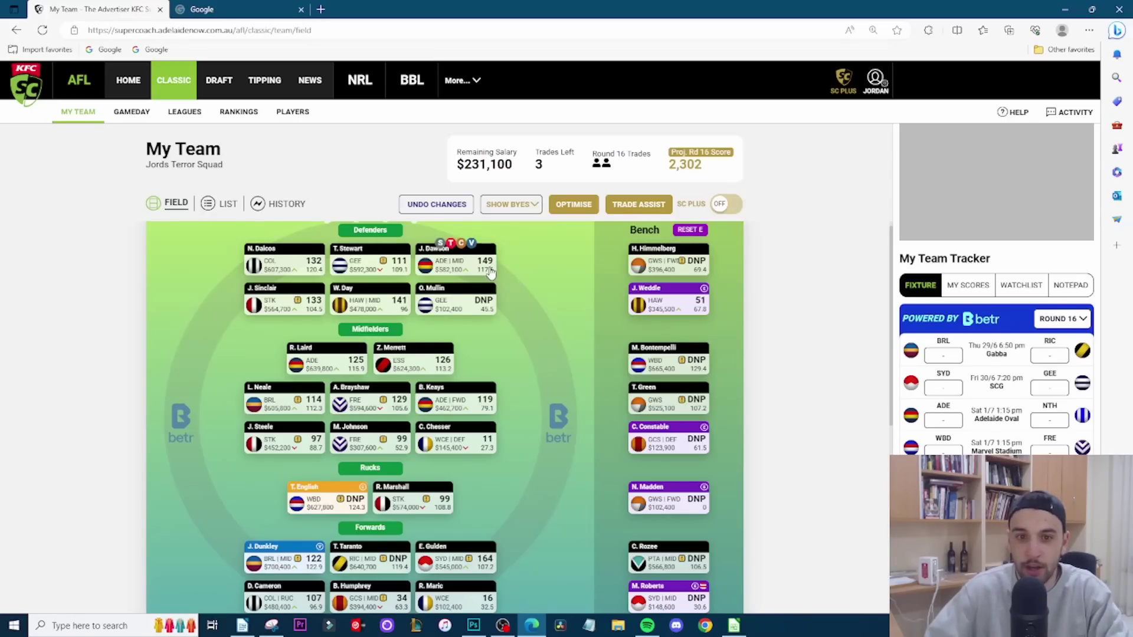
{"action": "left_click", "coordinate": [490, 271]}
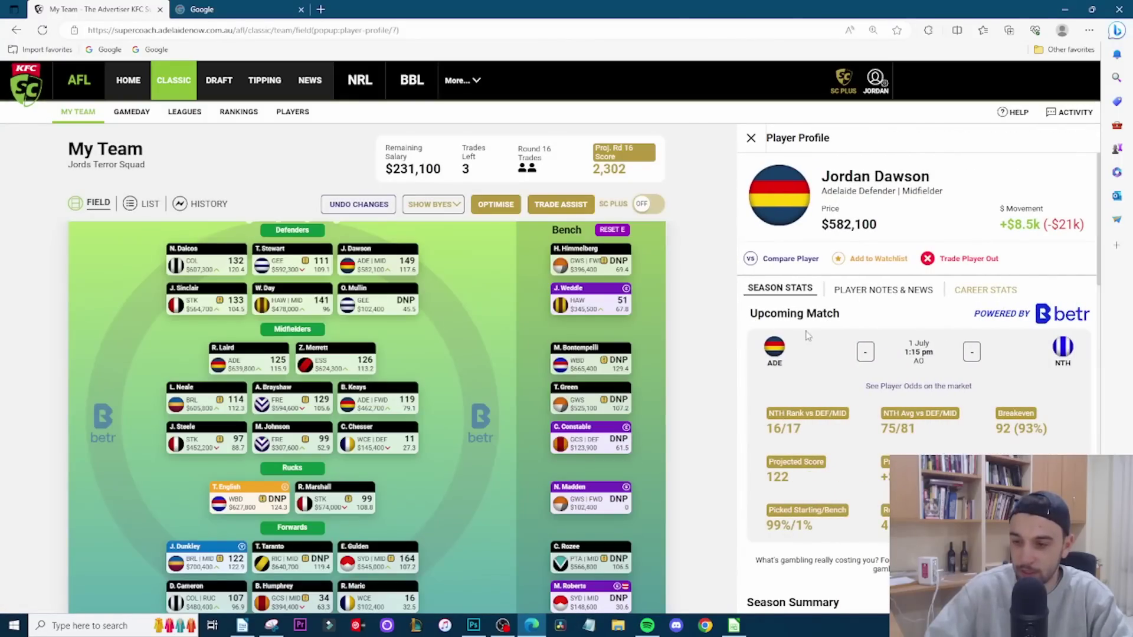
{"action": "scroll", "coordinate": [897, 393], "scroll_direction": "down", "scroll_amount": 3}
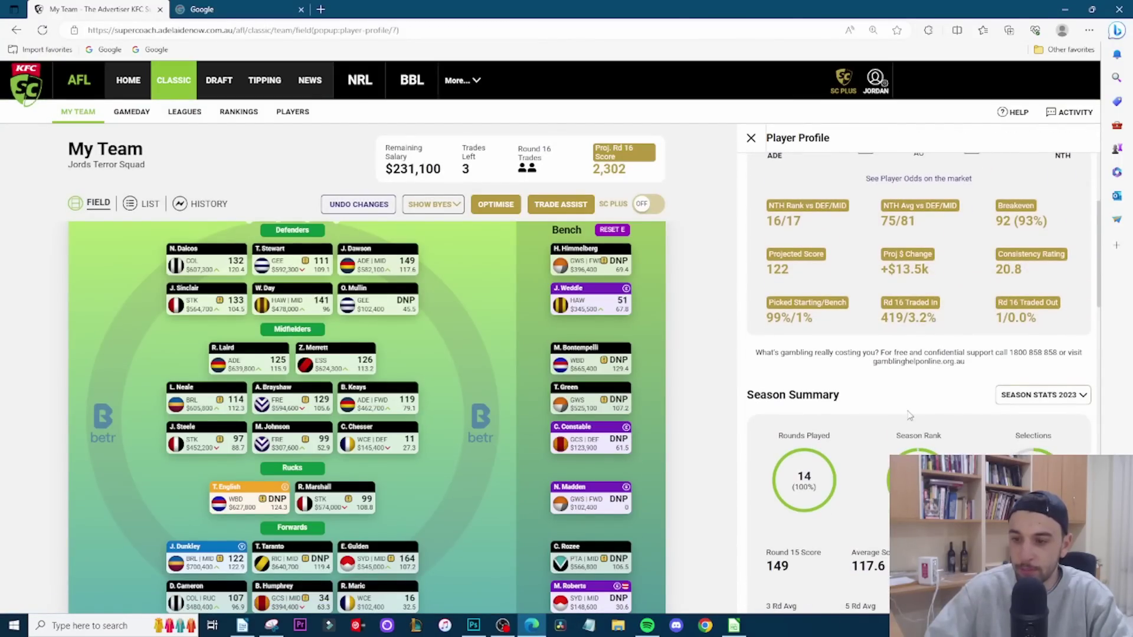
{"action": "scroll", "coordinate": [909, 413], "scroll_direction": "down", "scroll_amount": 3}
{"action": "scroll", "coordinate": [909, 414], "scroll_direction": "down", "scroll_amount": 2}
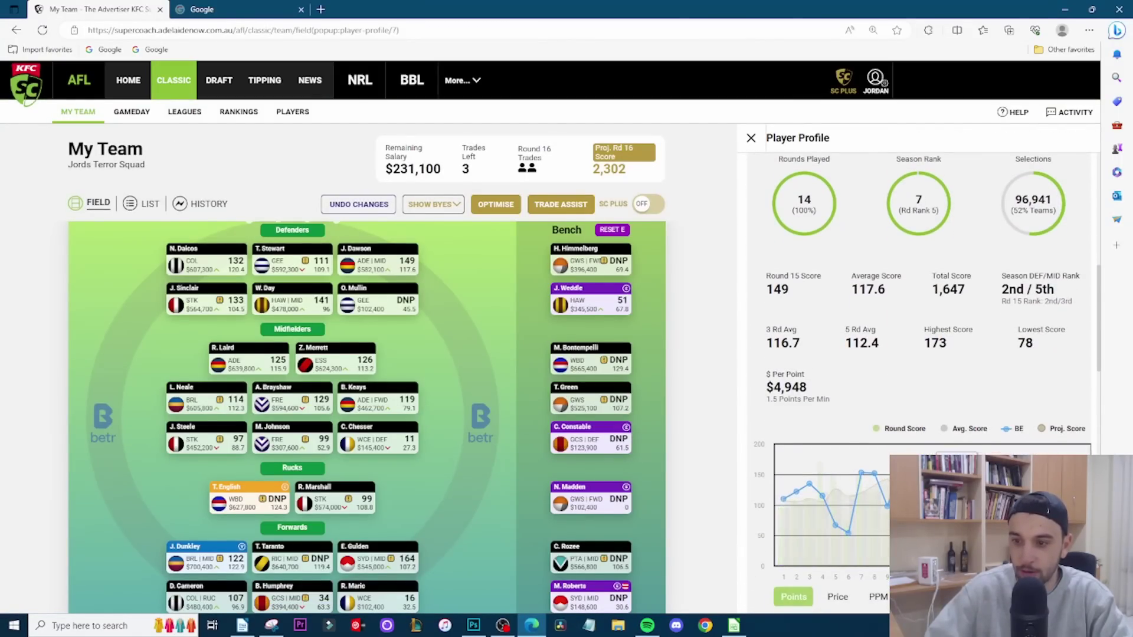
{"action": "scroll", "coordinate": [826, 413], "scroll_direction": "up", "scroll_amount": 8}
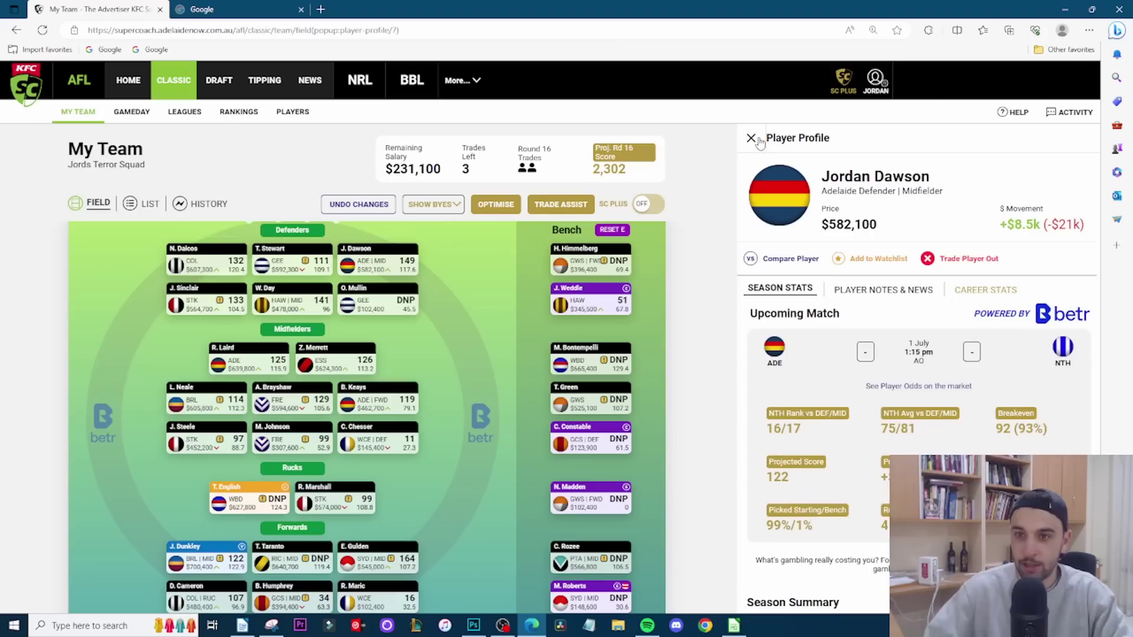
{"action": "left_click", "coordinate": [751, 138]}
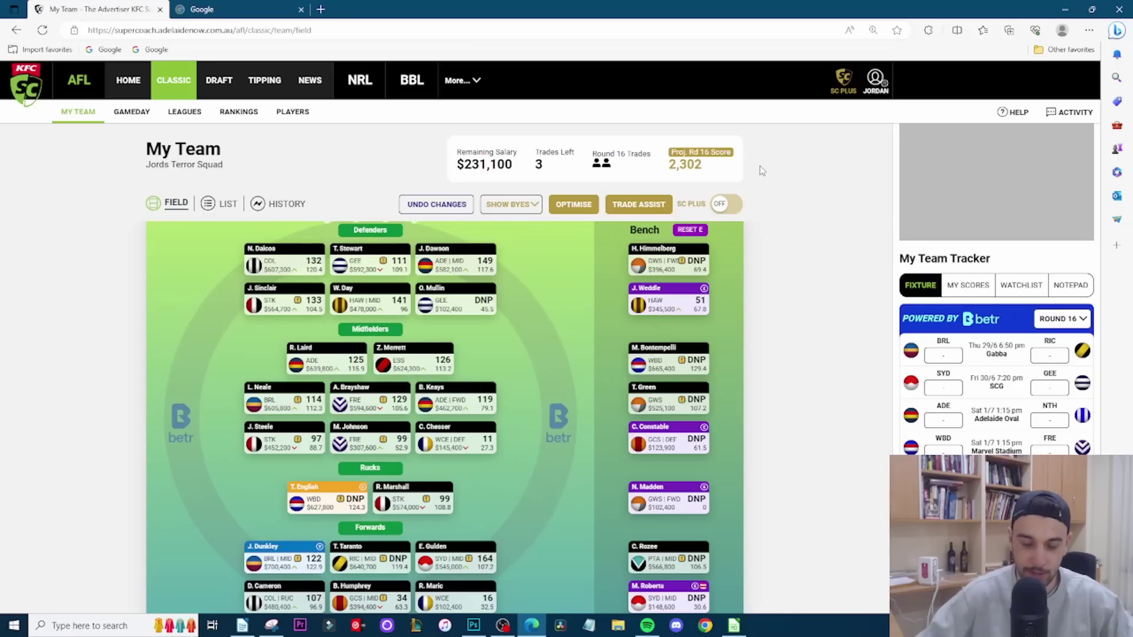
{"action": "mouse_move", "coordinate": [306, 301]}
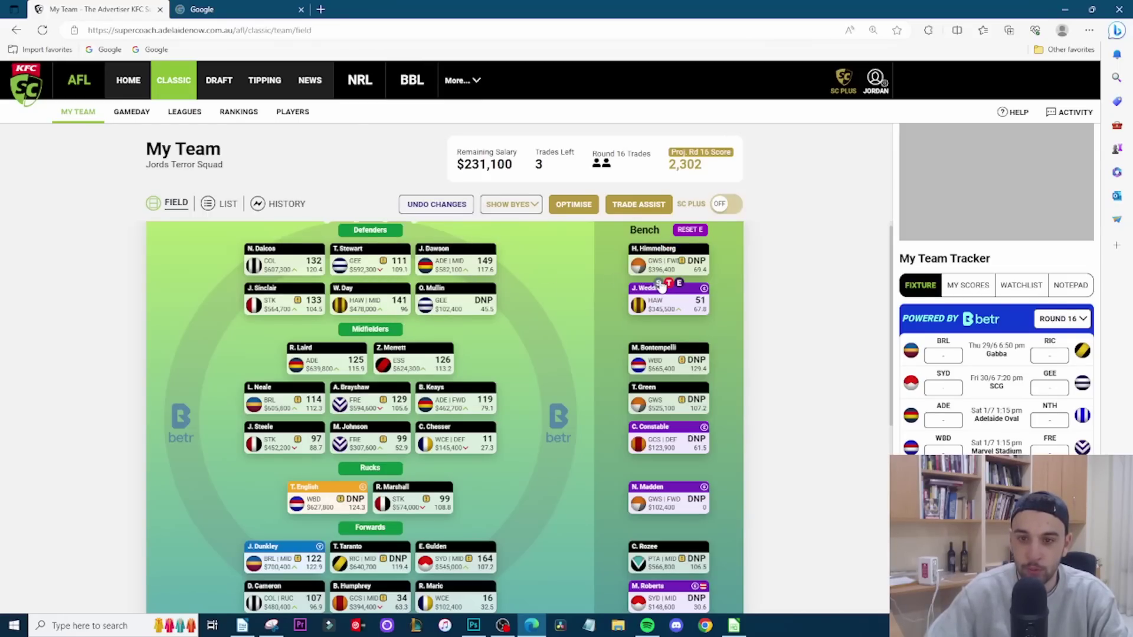
Step: Swap bench player H. Himmelberg into defence for O. Mullin, lifting the projection to 2,332
{"action": "left_click", "coordinate": [658, 282]}
{"action": "left_click", "coordinate": [590, 310]}
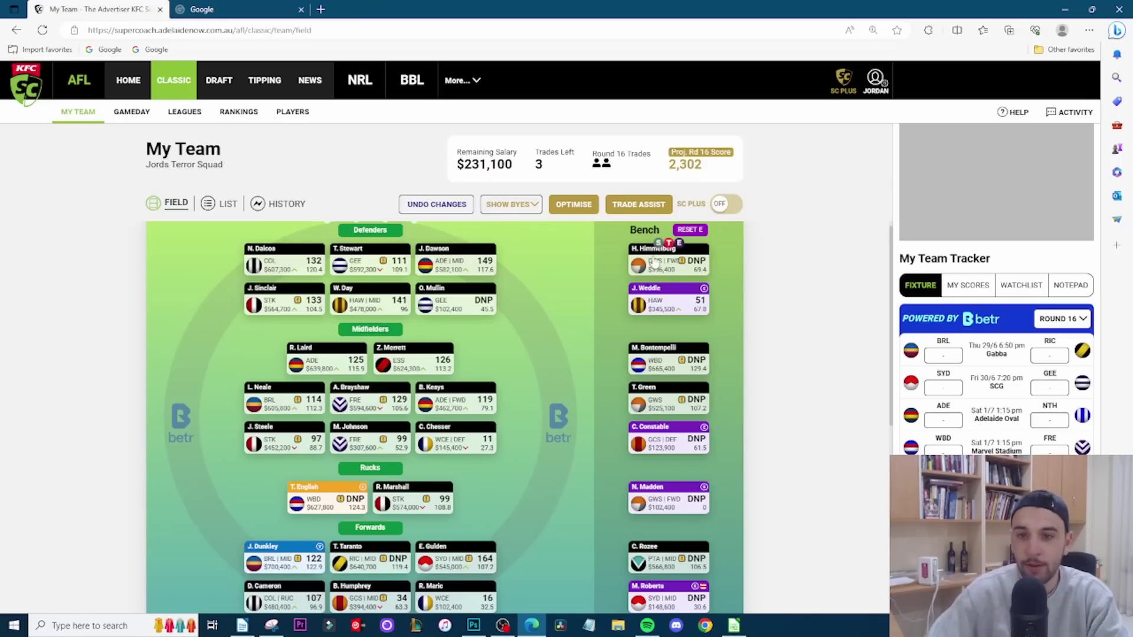
{"action": "left_click", "coordinate": [657, 243]}
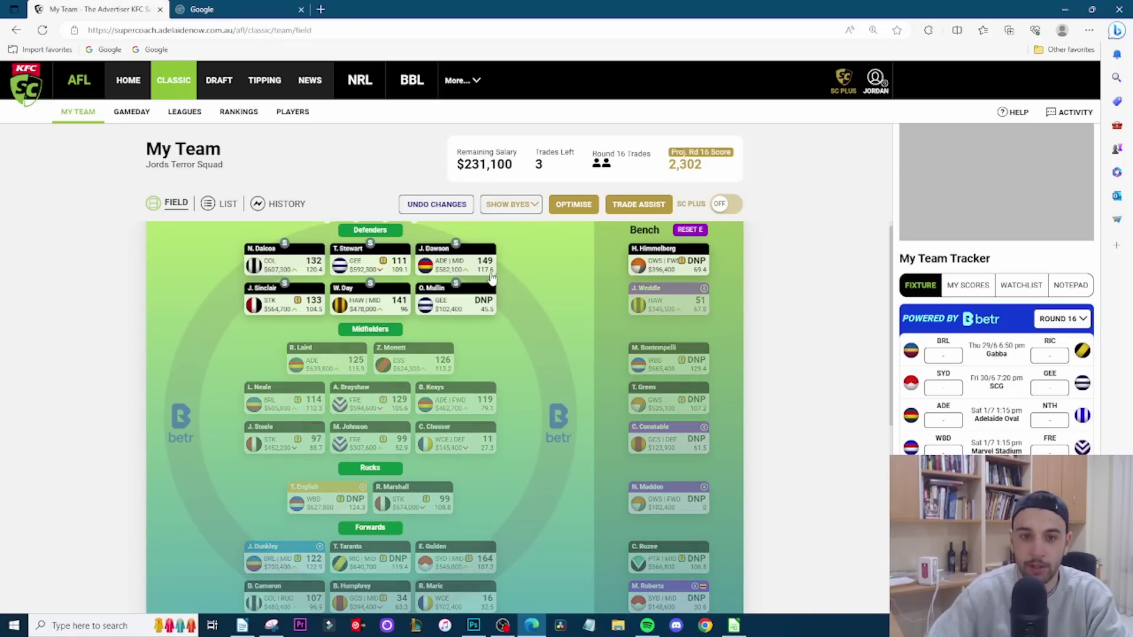
{"action": "left_click", "coordinate": [456, 284]}
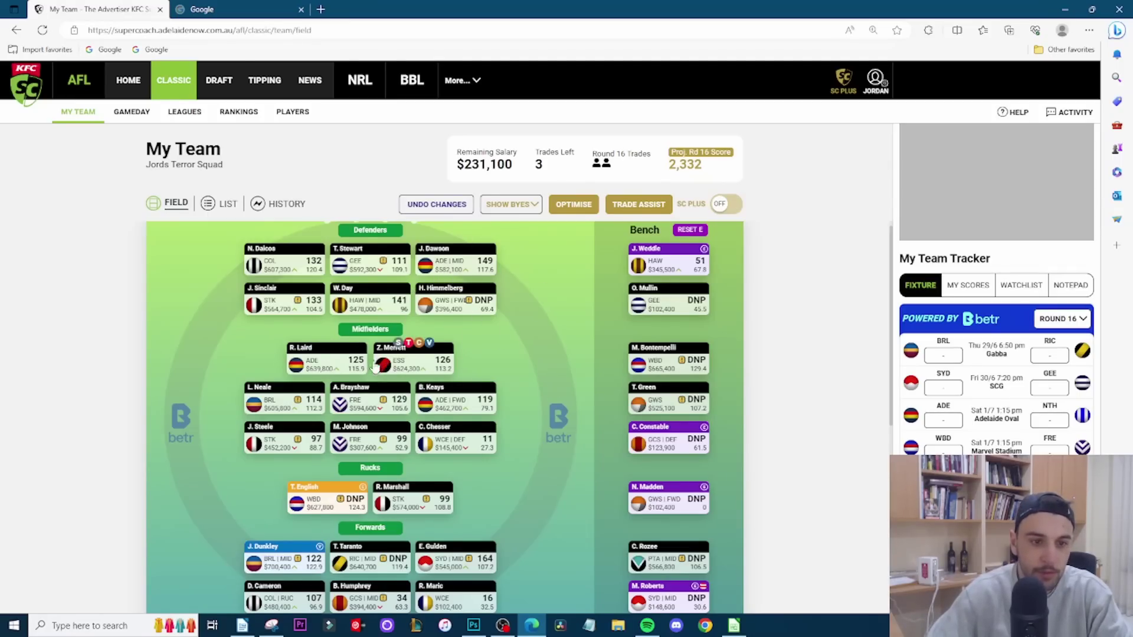
{"action": "mouse_move", "coordinate": [301, 367]}
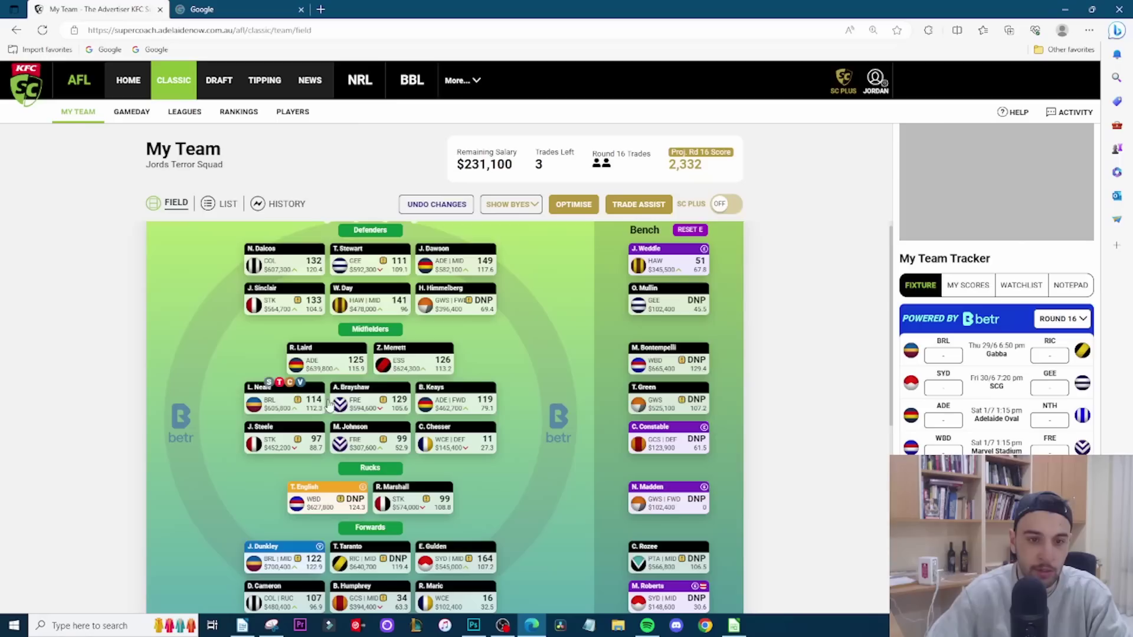
{"action": "mouse_move", "coordinate": [364, 402]}
{"action": "mouse_move", "coordinate": [476, 400]}
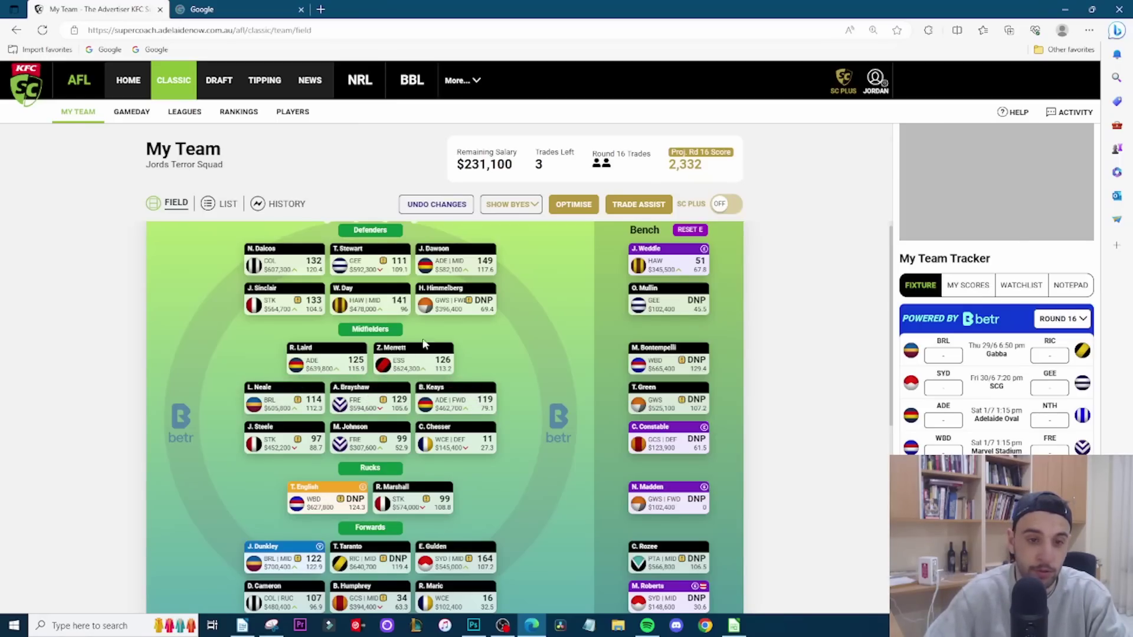
Step: Start Bontempelli in midfield for Chesser and T. Green for M. Johnson, projecting 2,480
{"action": "mouse_move", "coordinate": [387, 358]}
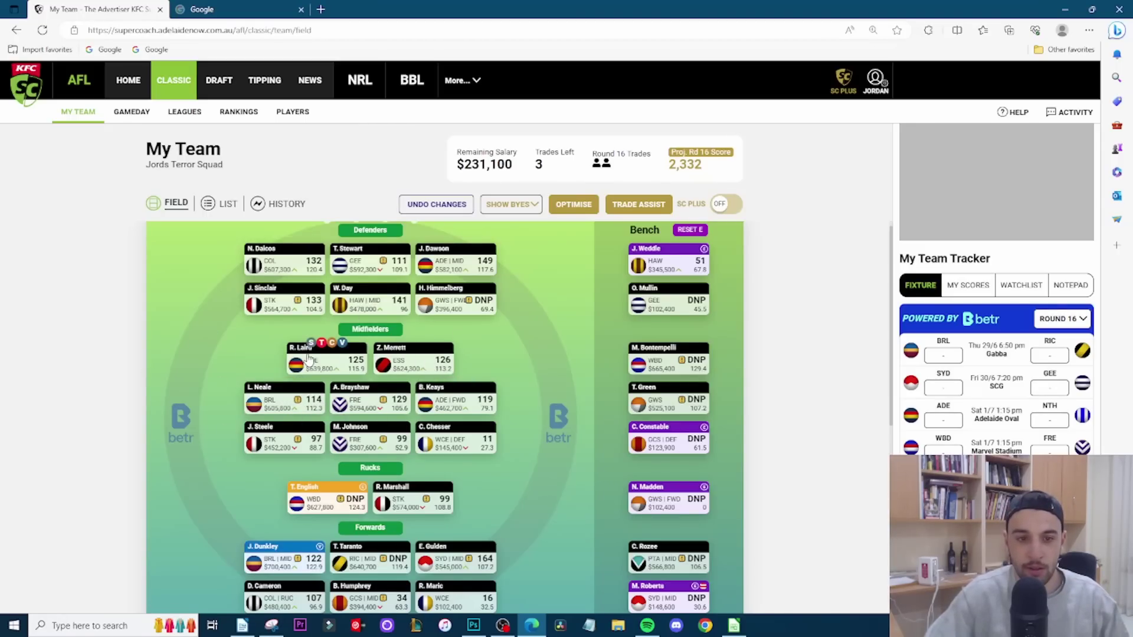
{"action": "left_click", "coordinate": [653, 343]}
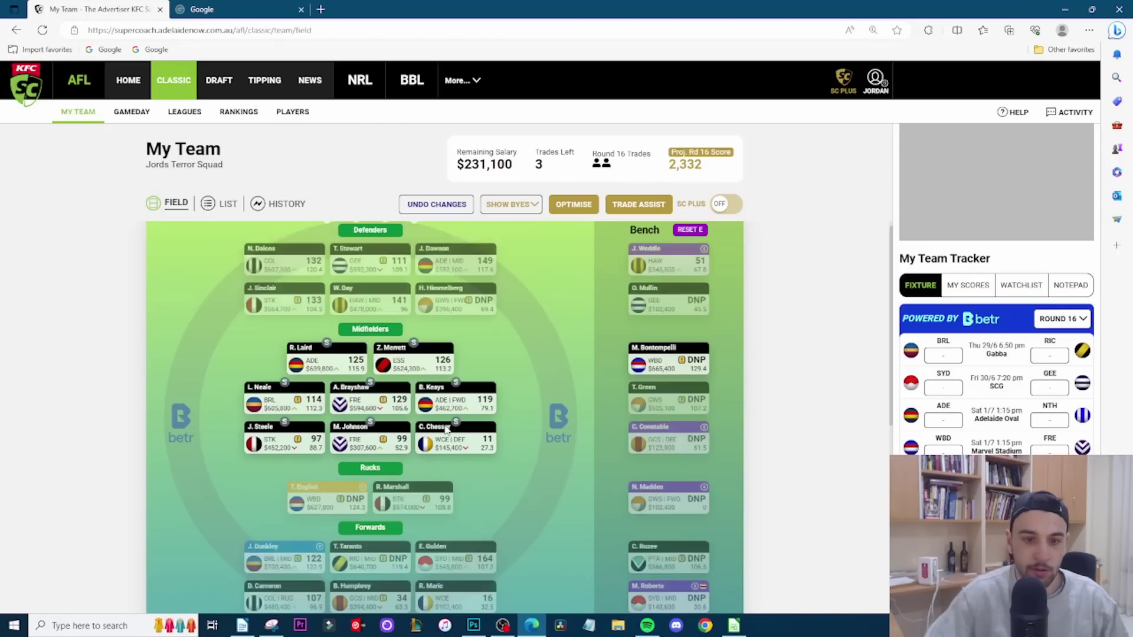
{"action": "left_click", "coordinate": [455, 422]}
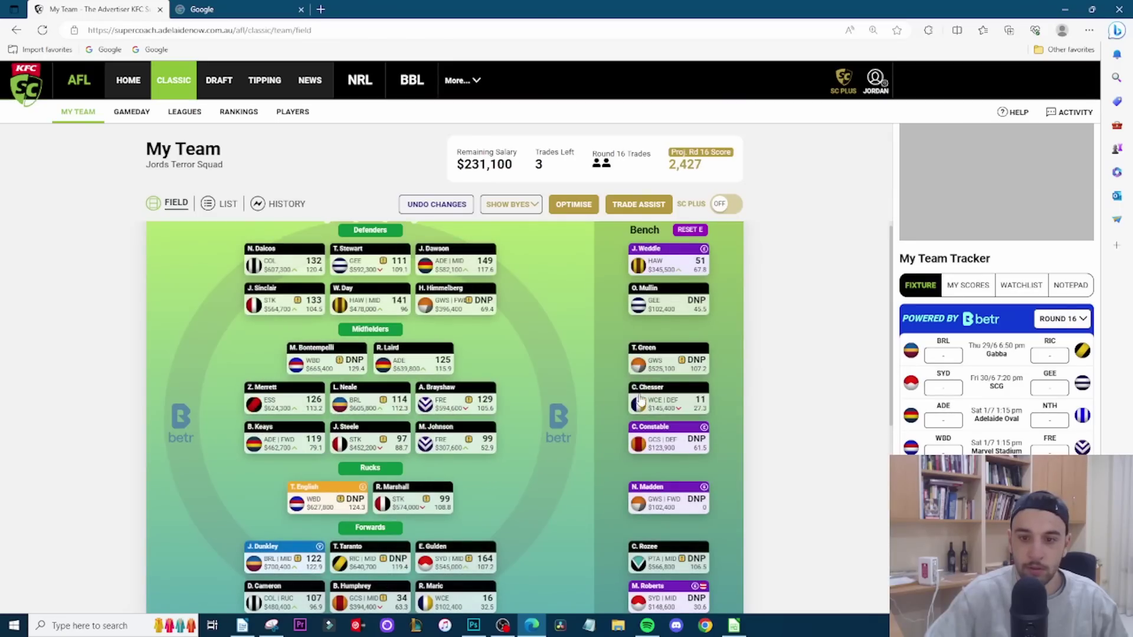
{"action": "left_click", "coordinate": [661, 350]}
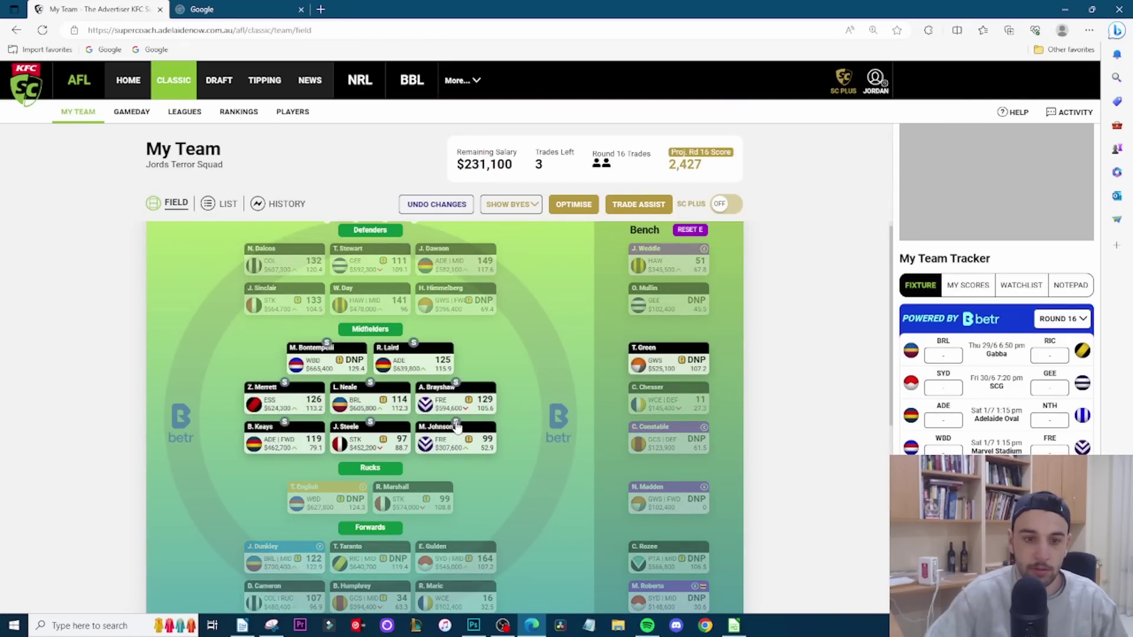
{"action": "left_click", "coordinate": [456, 422]}
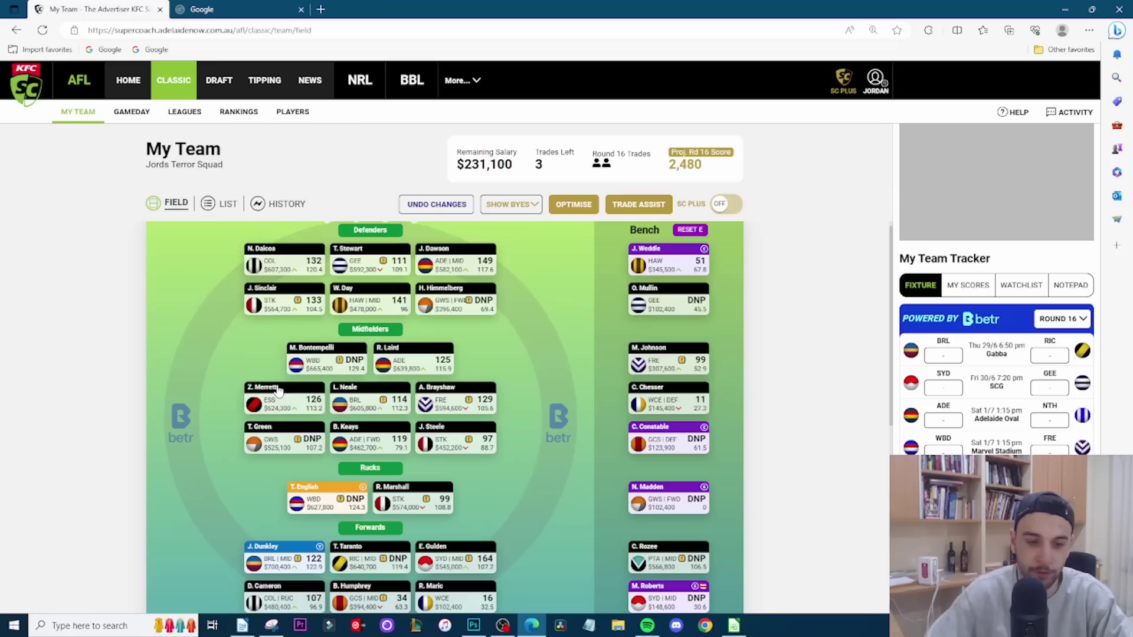
{"action": "mouse_move", "coordinate": [275, 402]}
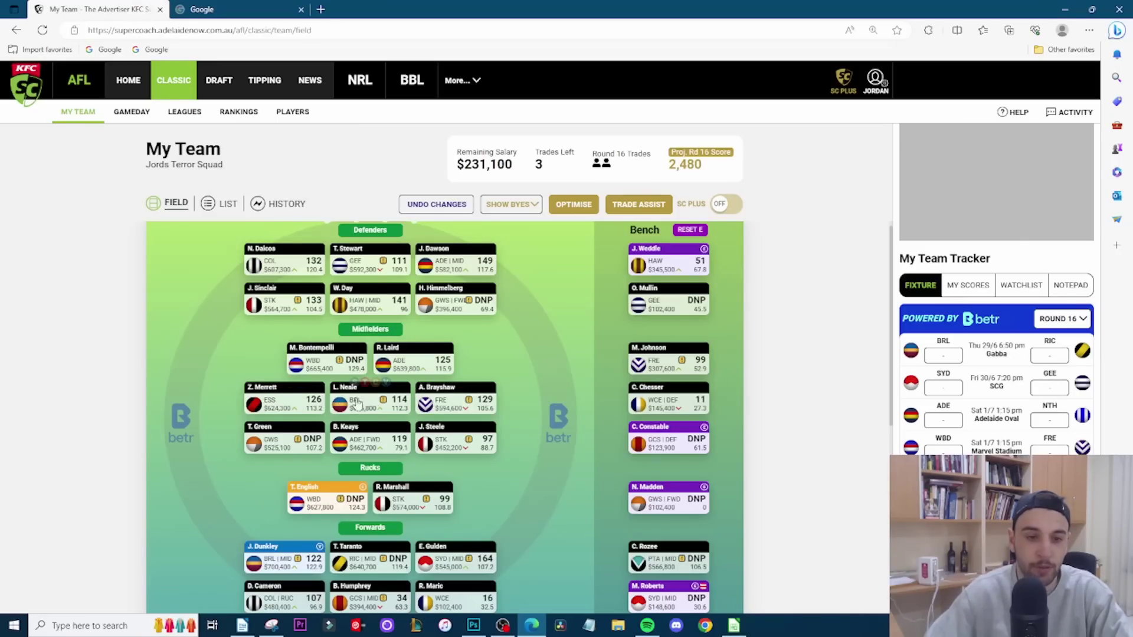
{"action": "mouse_move", "coordinate": [291, 447]}
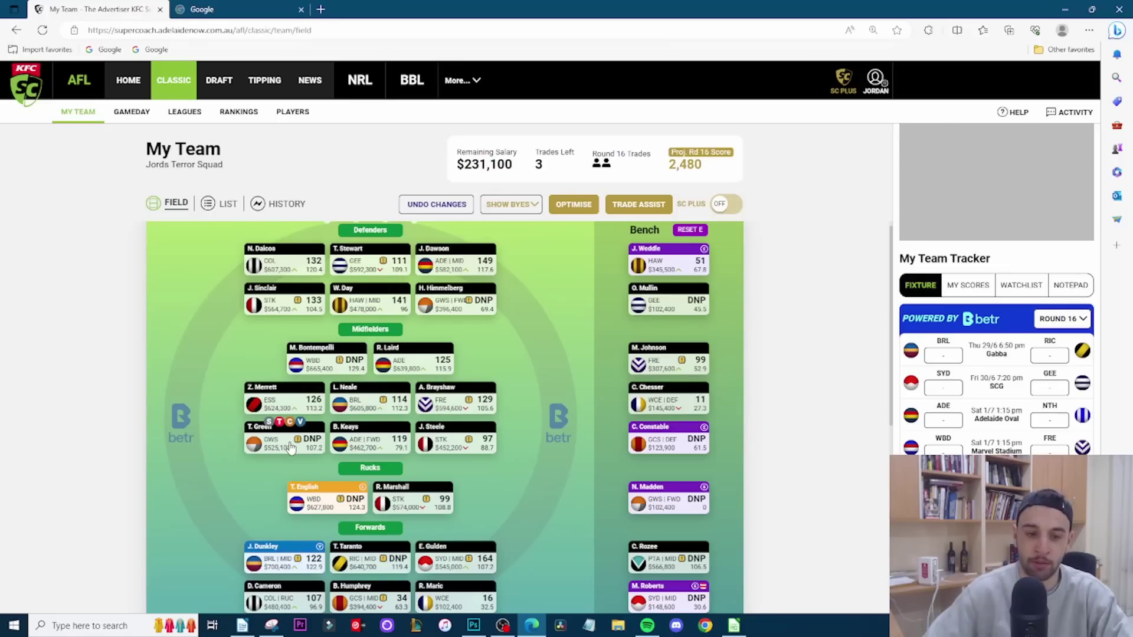
{"action": "mouse_move", "coordinate": [379, 449]}
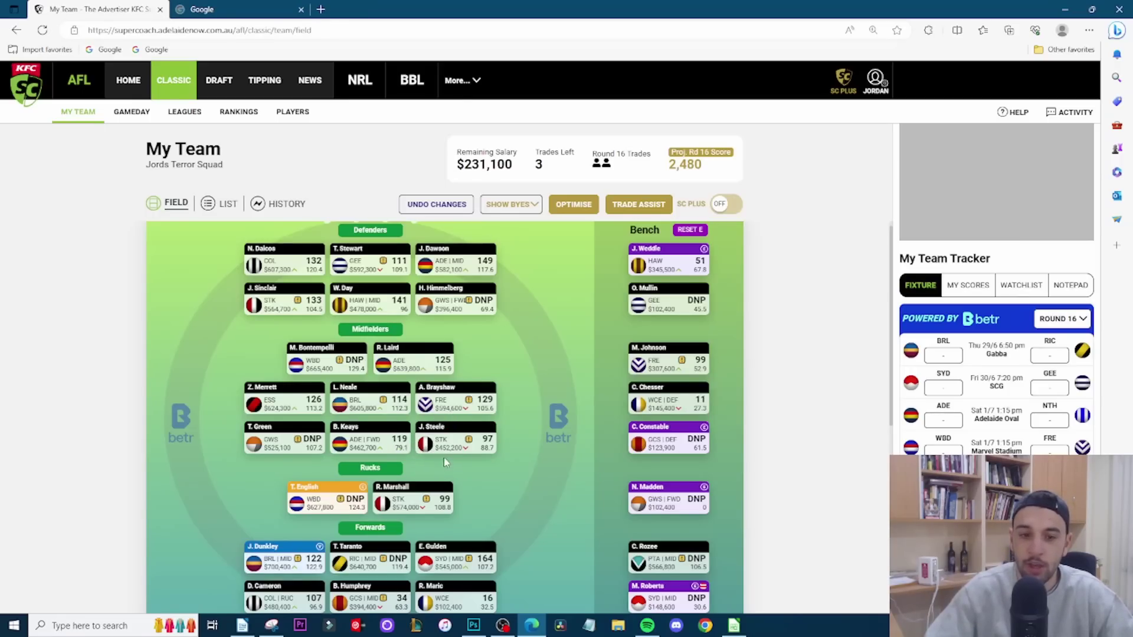
Step: Review the forward line of Dunkley, Taranto, Gulden, Cameron, Humphrey and Maric, with Rozee benched
{"action": "mouse_move", "coordinate": [469, 442]}
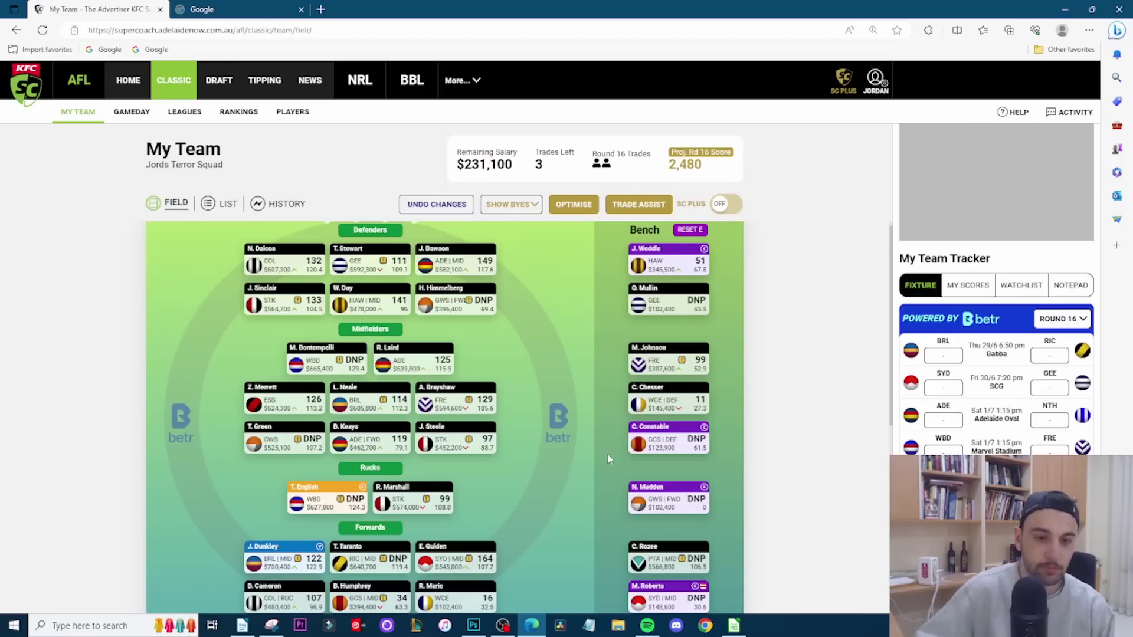
{"action": "mouse_move", "coordinate": [454, 454]}
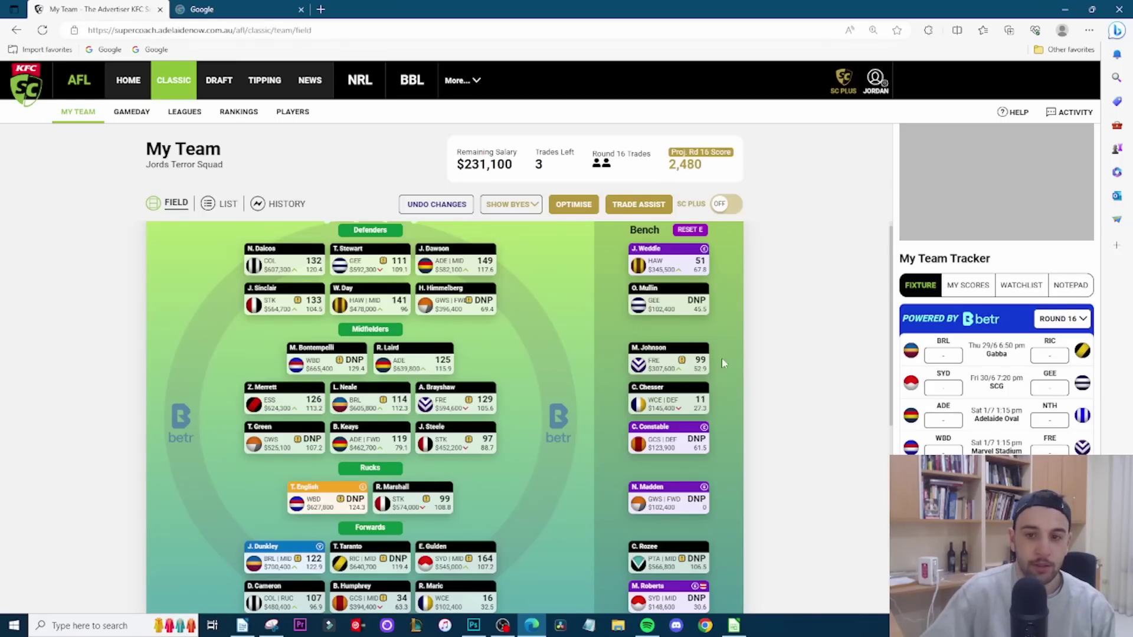
{"action": "mouse_move", "coordinate": [681, 352]}
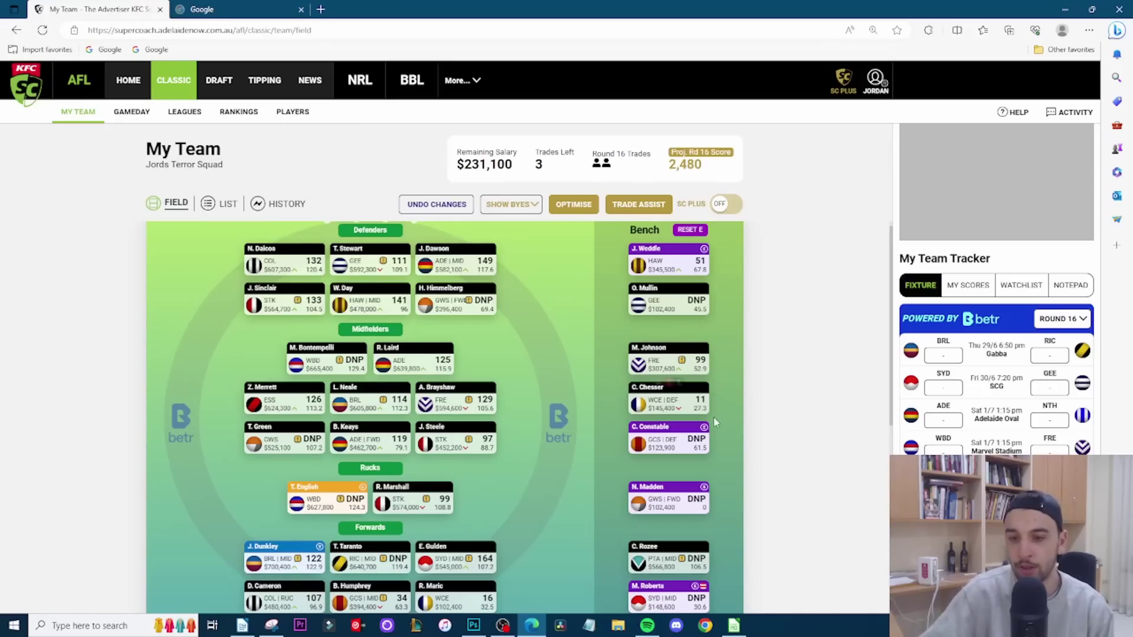
{"action": "mouse_move", "coordinate": [694, 435]}
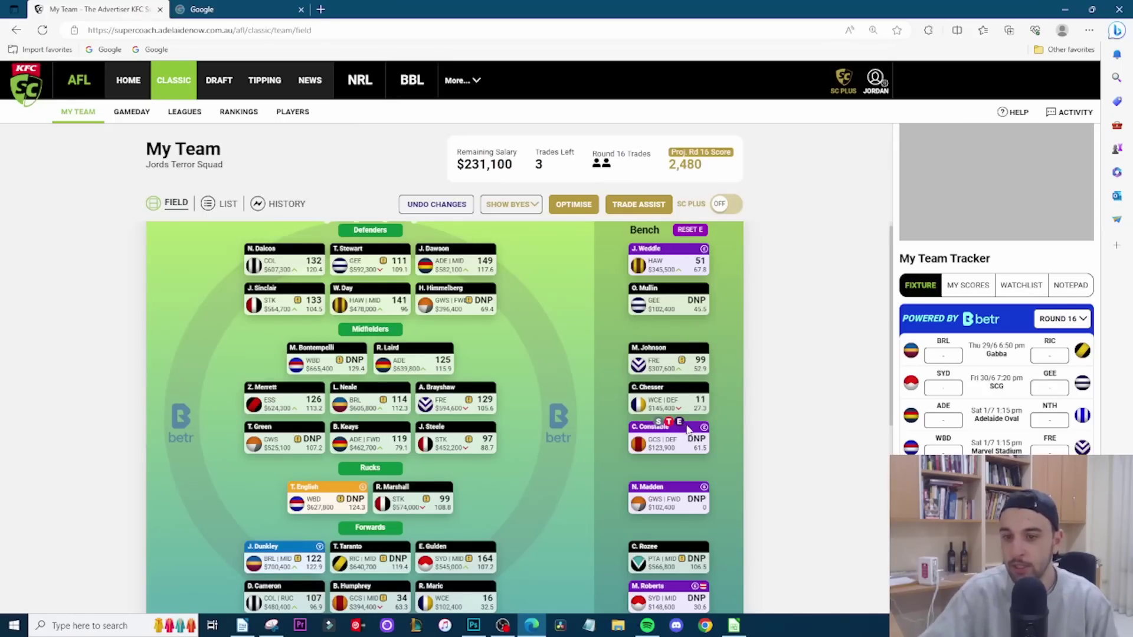
{"action": "mouse_move", "coordinate": [689, 400]}
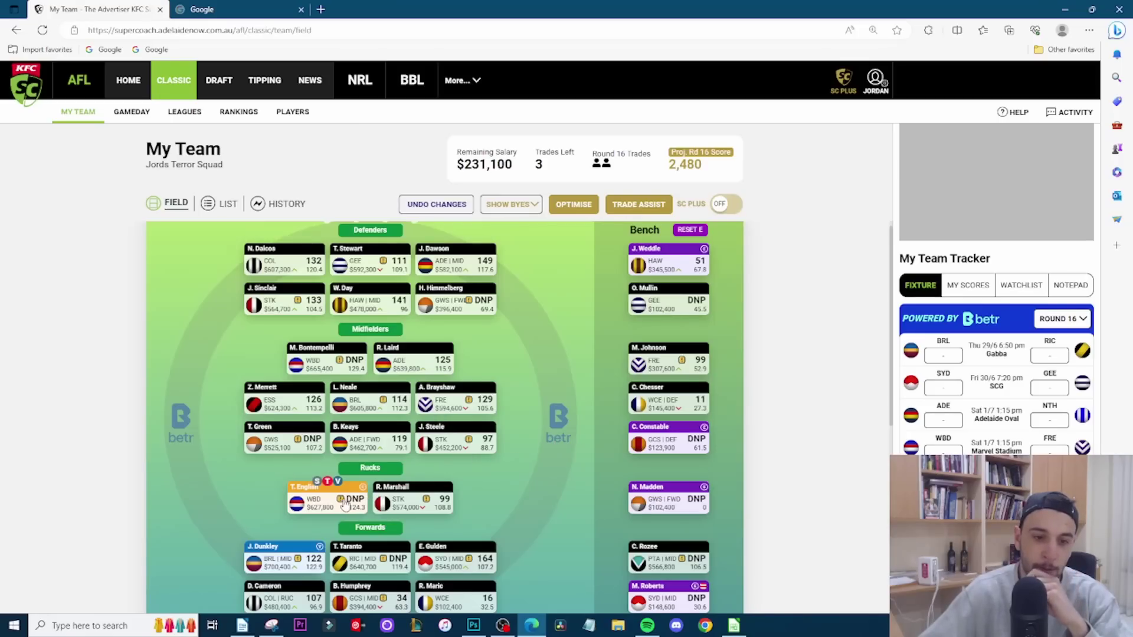
{"action": "mouse_move", "coordinate": [414, 499]}
{"action": "scroll", "coordinate": [413, 499], "scroll_direction": "down", "scroll_amount": 3}
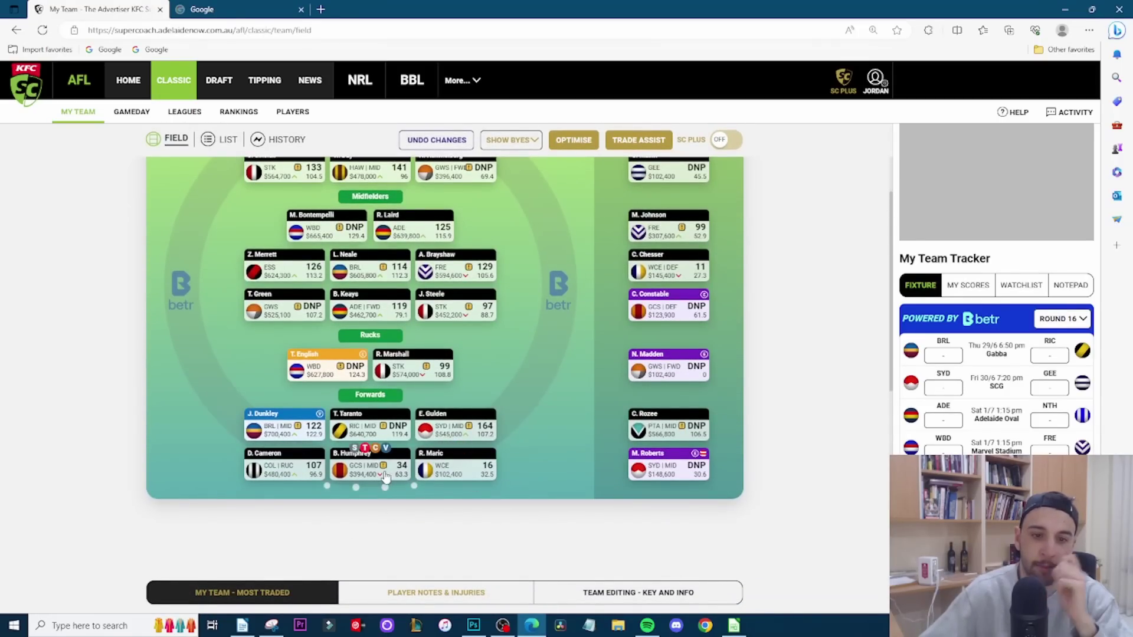
{"action": "mouse_move", "coordinate": [460, 433]}
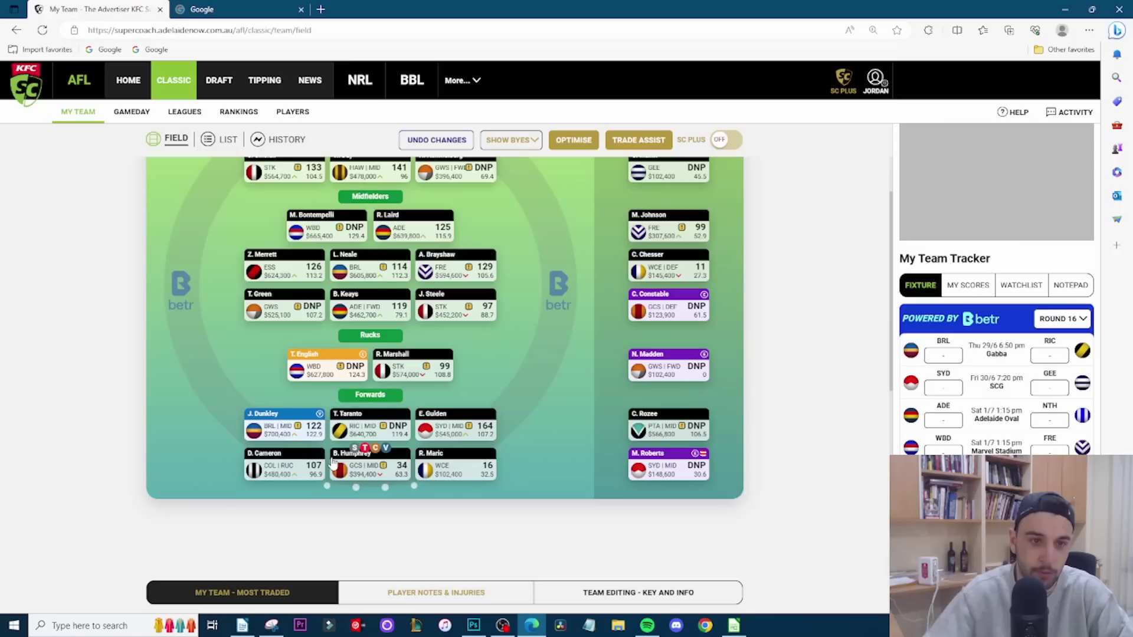
{"action": "mouse_move", "coordinate": [303, 474]}
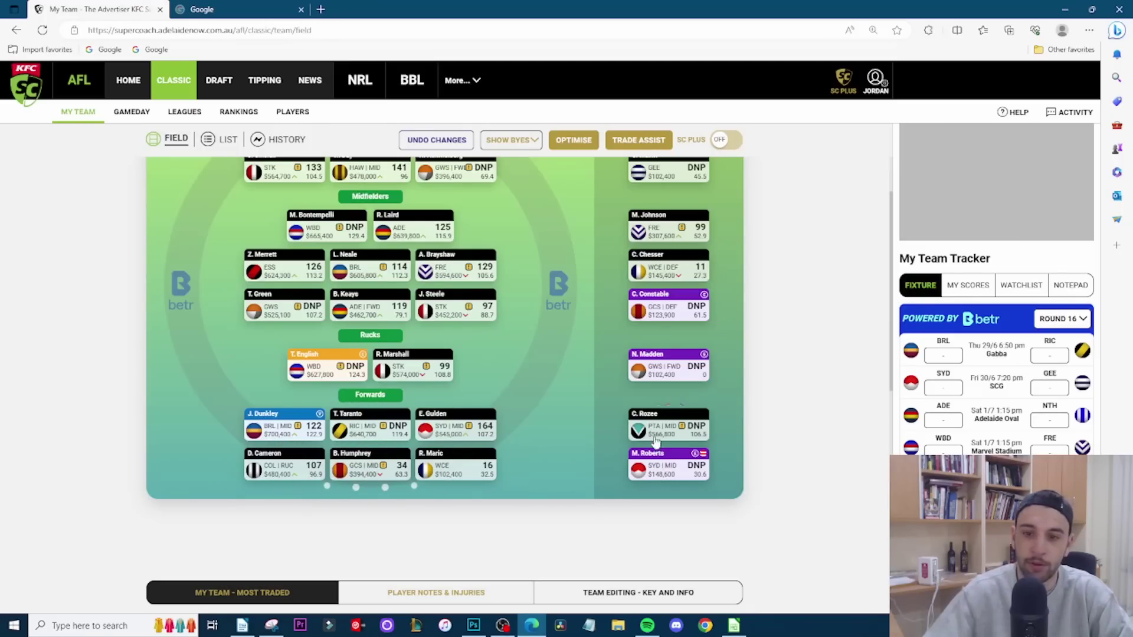
Step: Start Rozee in the forwards over R. Maric and swap Humphrey into midfield with B. Keays
{"action": "left_click", "coordinate": [659, 408]}
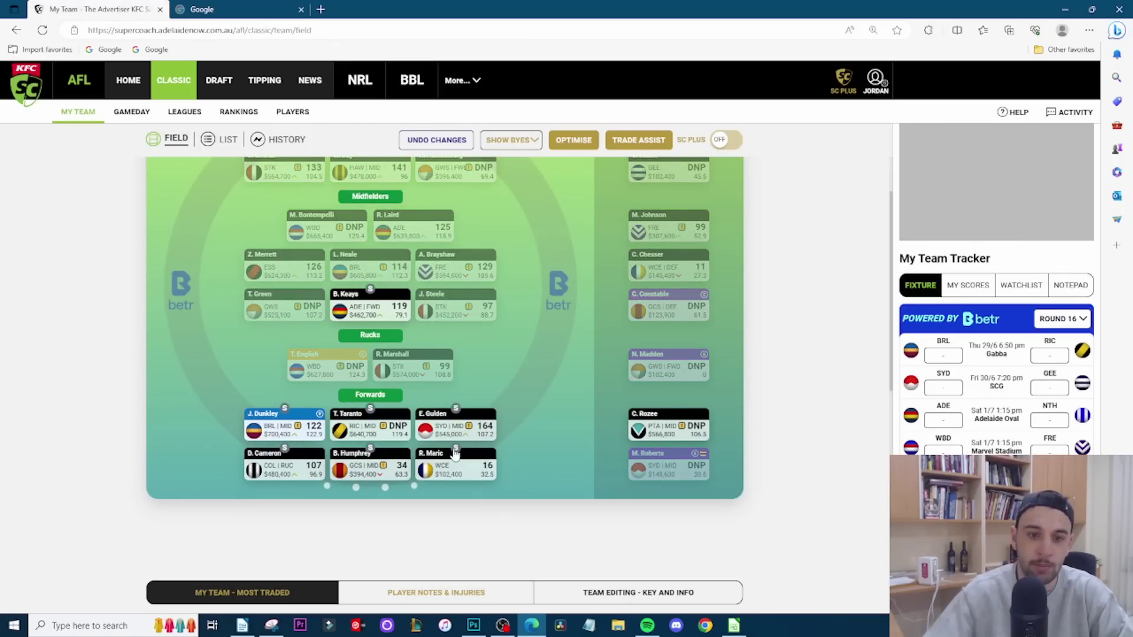
{"action": "left_click", "coordinate": [458, 457]}
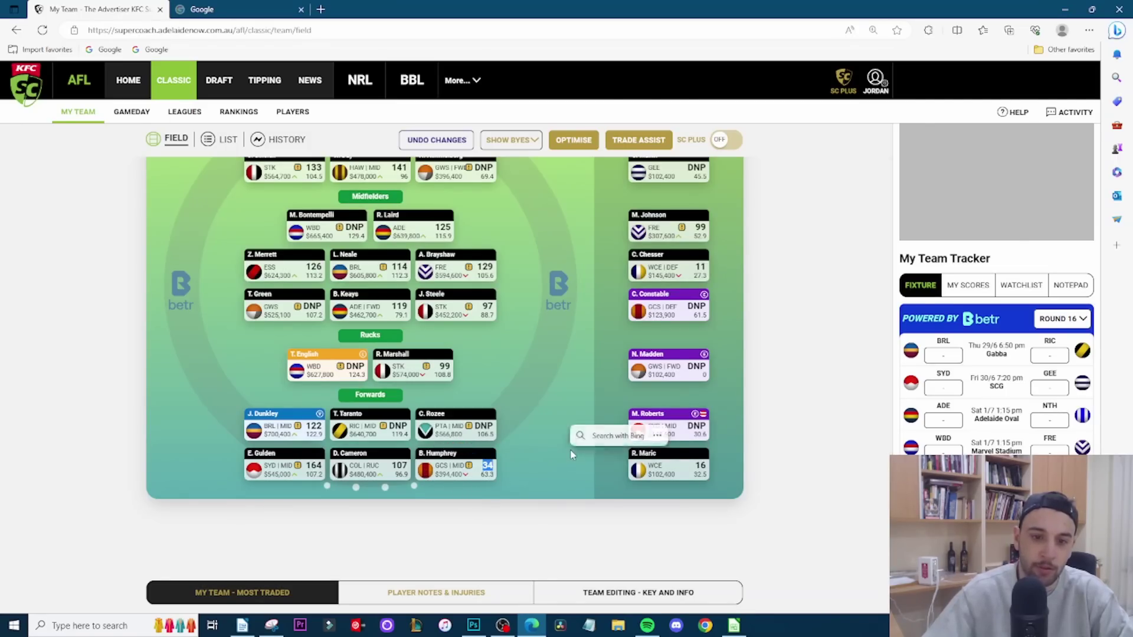
{"action": "scroll", "coordinate": [549, 431], "scroll_direction": "up", "scroll_amount": 3}
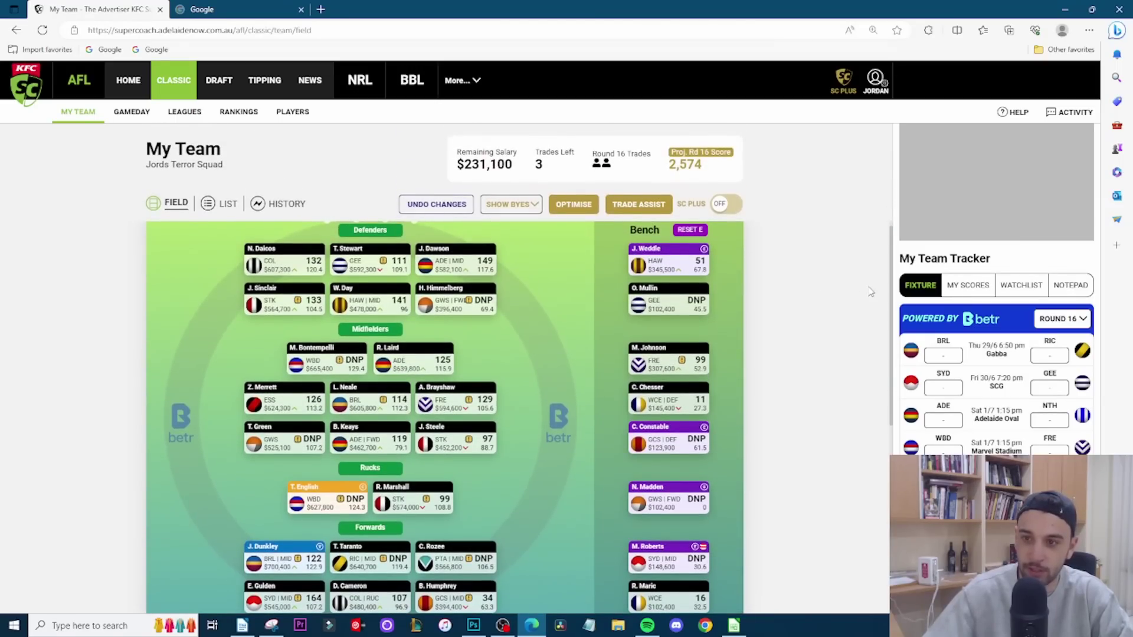
{"action": "left_click_drag", "start_coordinate": [891, 299], "coordinate": [893, 303]}
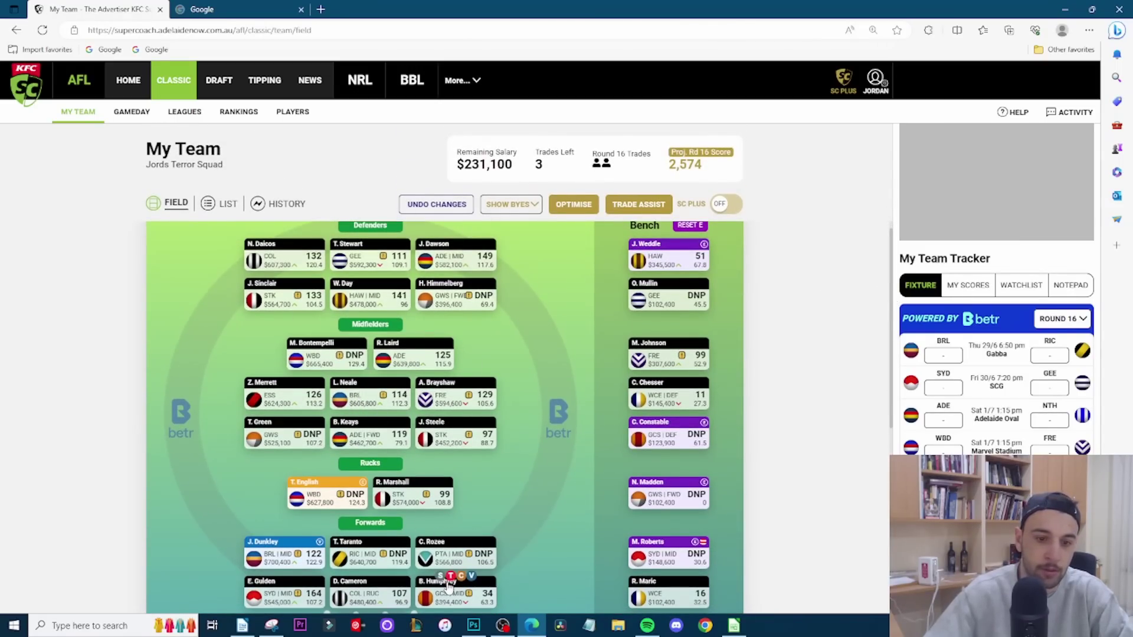
{"action": "left_click", "coordinate": [441, 576]}
{"action": "left_click", "coordinate": [374, 426]}
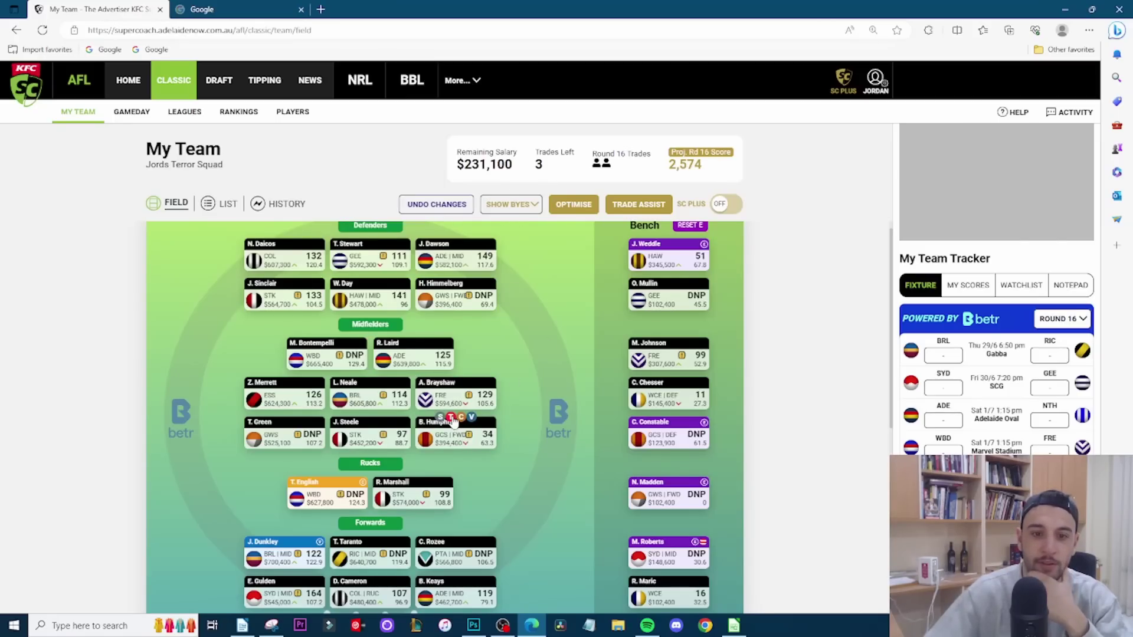
Step: Mark B. Humphrey for trade-out and review Christian Petracca's season stats profile
{"action": "left_click", "coordinate": [451, 418]}
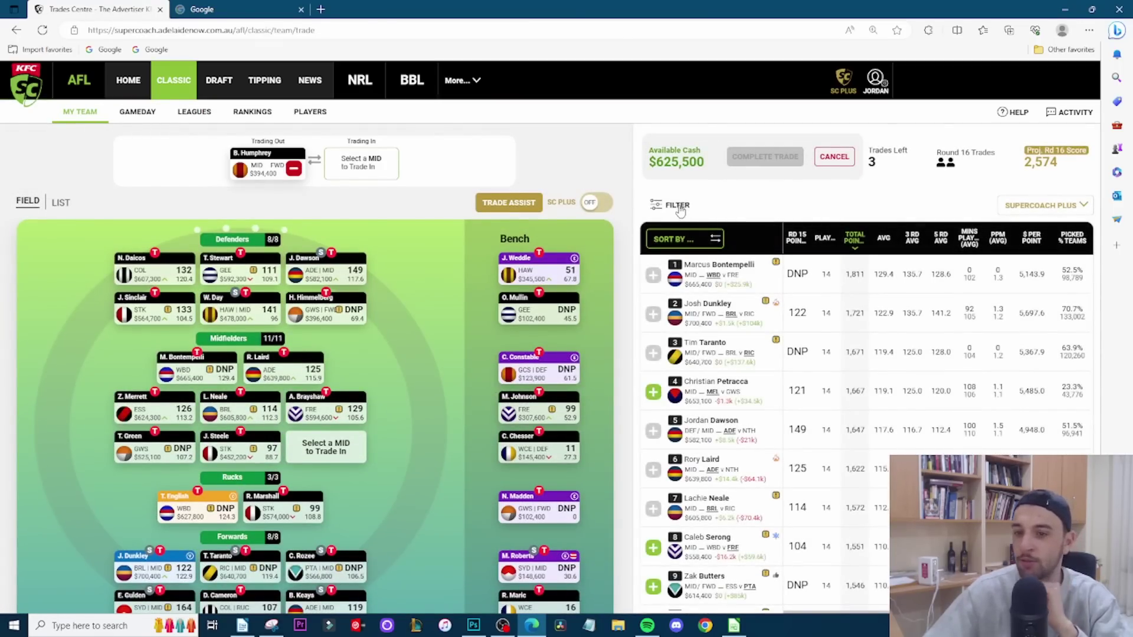
{"action": "left_click", "coordinate": [717, 394]}
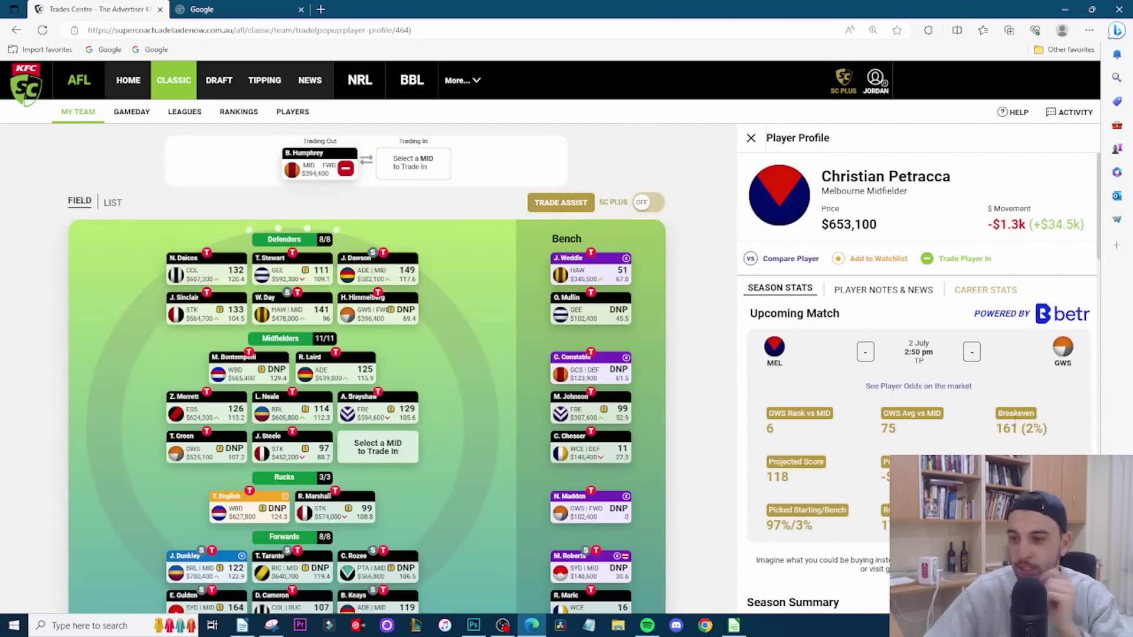
{"action": "scroll", "coordinate": [917, 384], "scroll_direction": "down", "scroll_amount": 8}
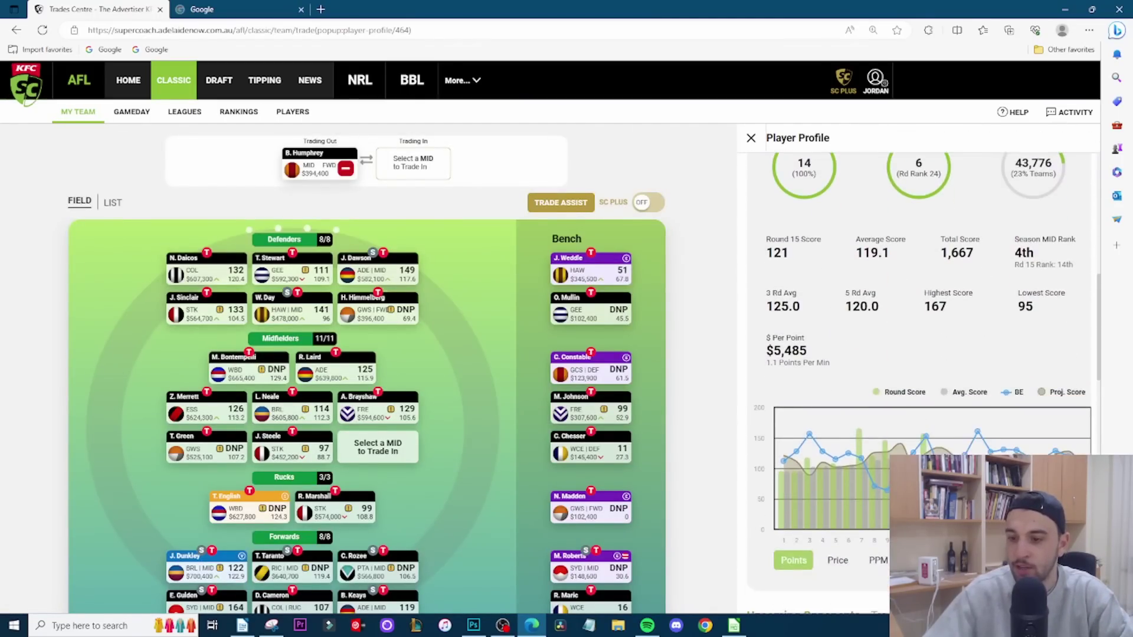
{"action": "scroll", "coordinate": [911, 447], "scroll_direction": "down", "scroll_amount": 1}
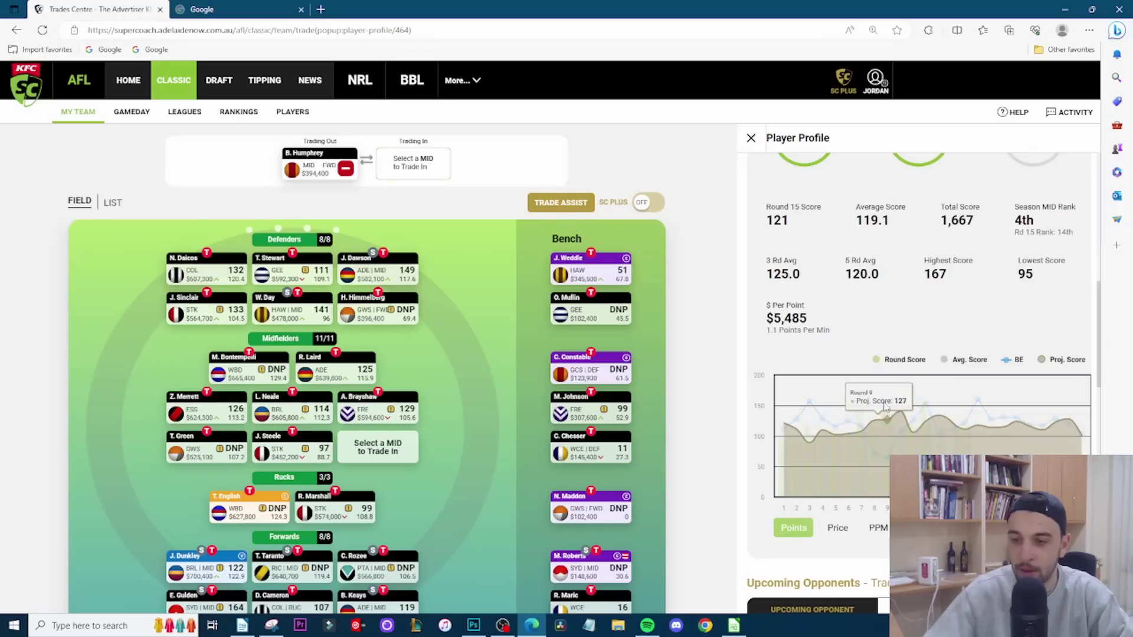
{"action": "left_click", "coordinate": [751, 138]}
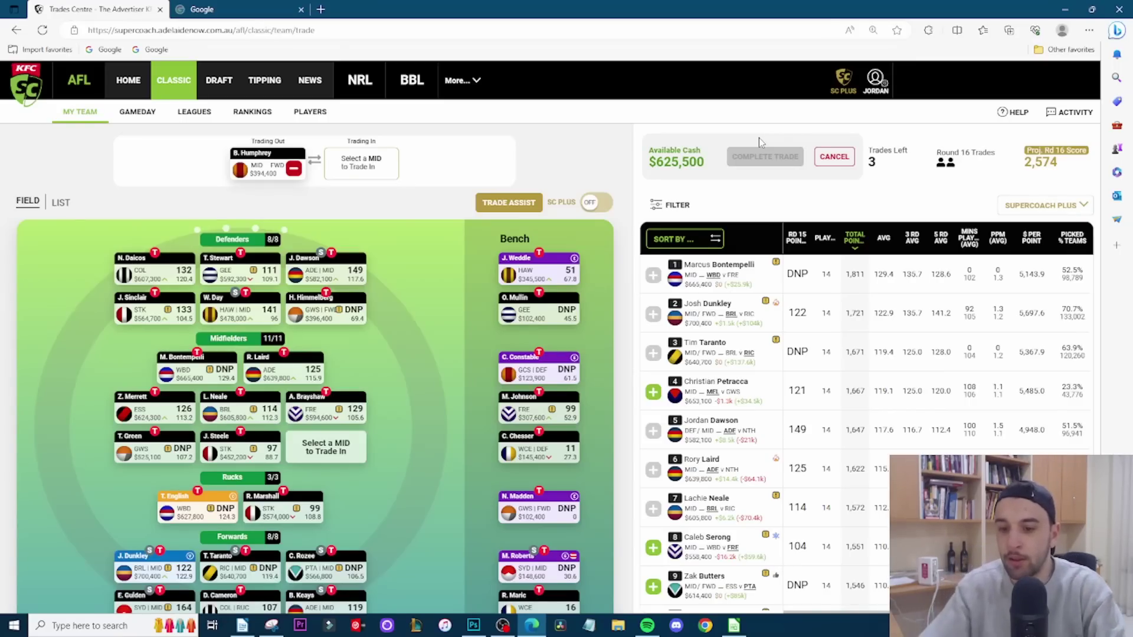
Step: Sort trade candidates by season and five-round average, then pick Zak Butters to trade in
{"action": "scroll", "coordinate": [815, 327], "scroll_direction": "down", "scroll_amount": 1}
{"action": "scroll", "coordinate": [815, 328], "scroll_direction": "up", "scroll_amount": 1}
{"action": "left_click", "coordinate": [884, 239]}
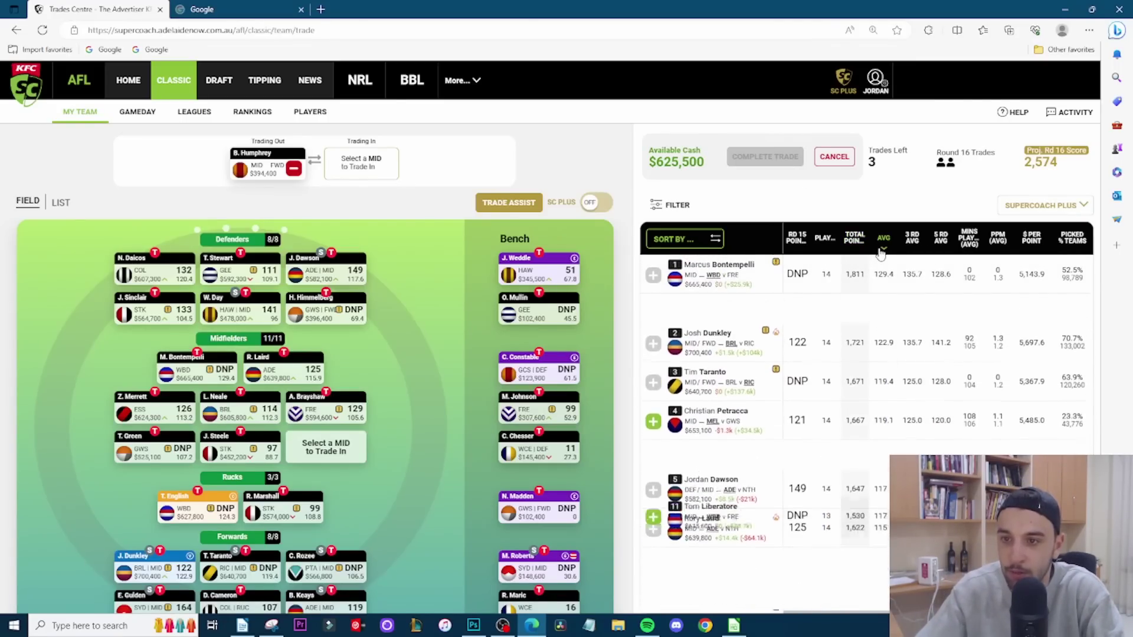
{"action": "left_click", "coordinate": [941, 238]}
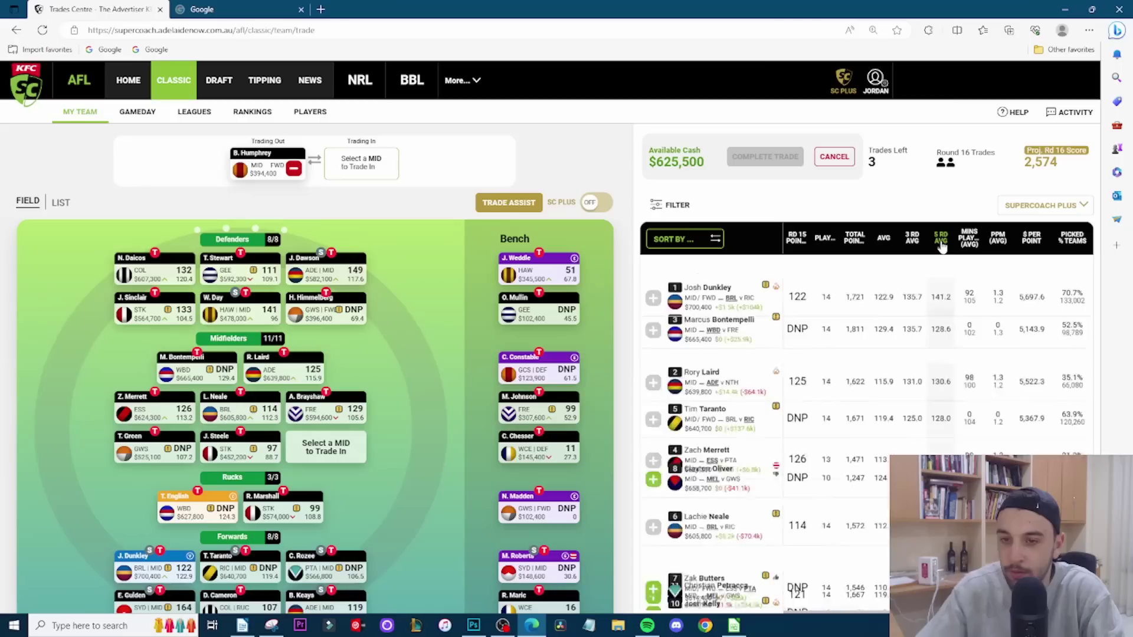
{"action": "scroll", "coordinate": [789, 338], "scroll_direction": "down", "scroll_amount": 1}
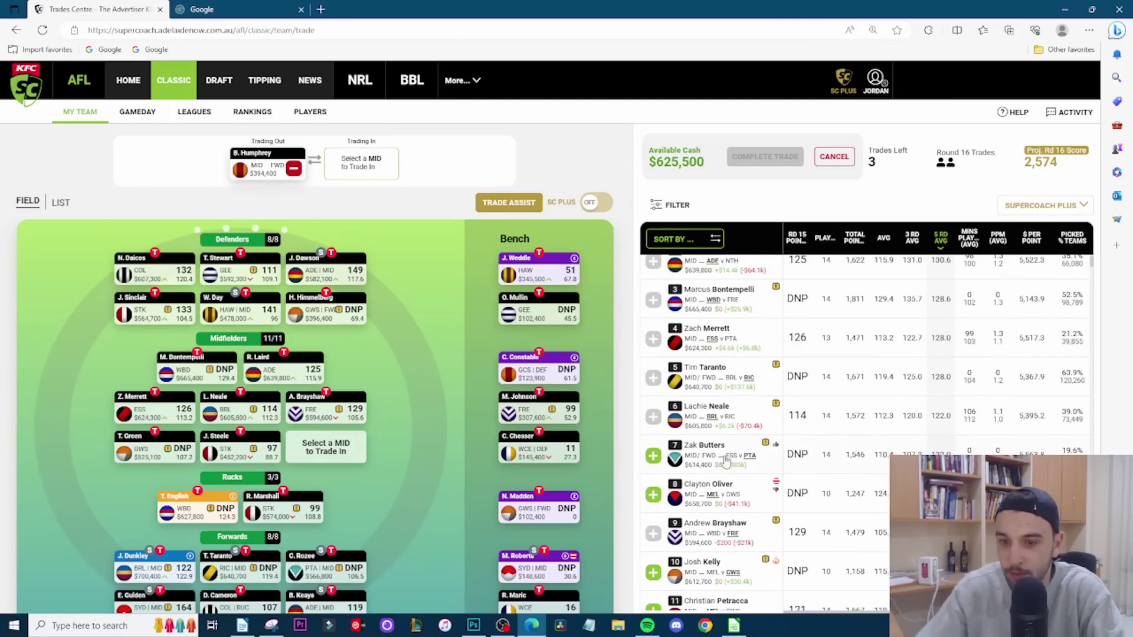
{"action": "left_click", "coordinate": [654, 456]}
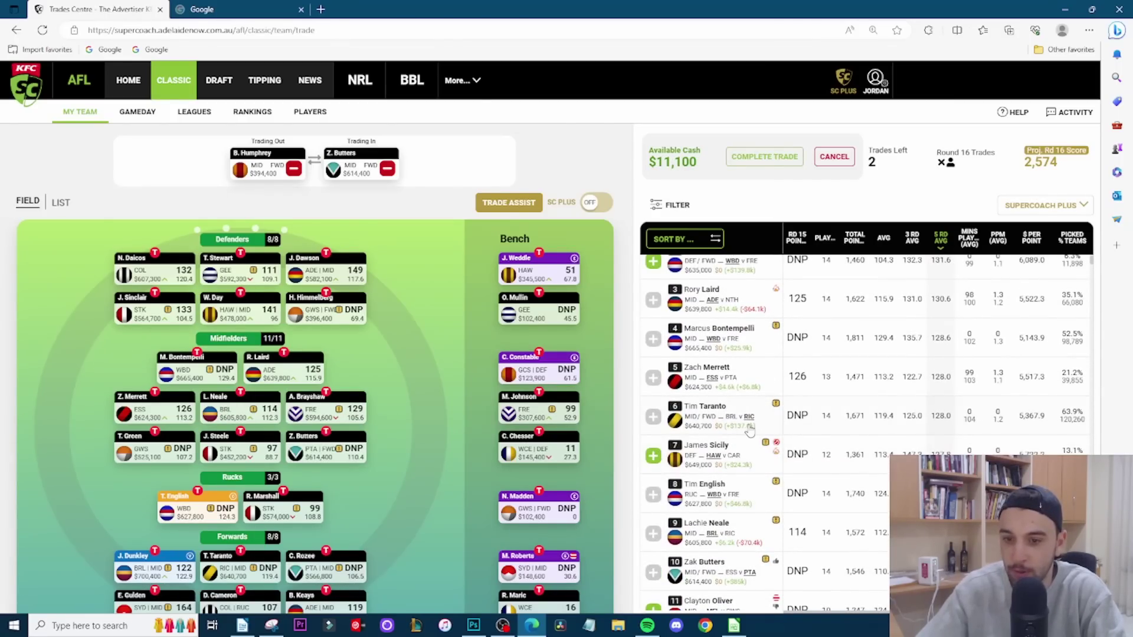
Step: Remove Zak Butters from the pending trade-in, leaving Humphrey's midfield slot open
{"action": "scroll", "coordinate": [749, 439], "scroll_direction": "up", "scroll_amount": 1}
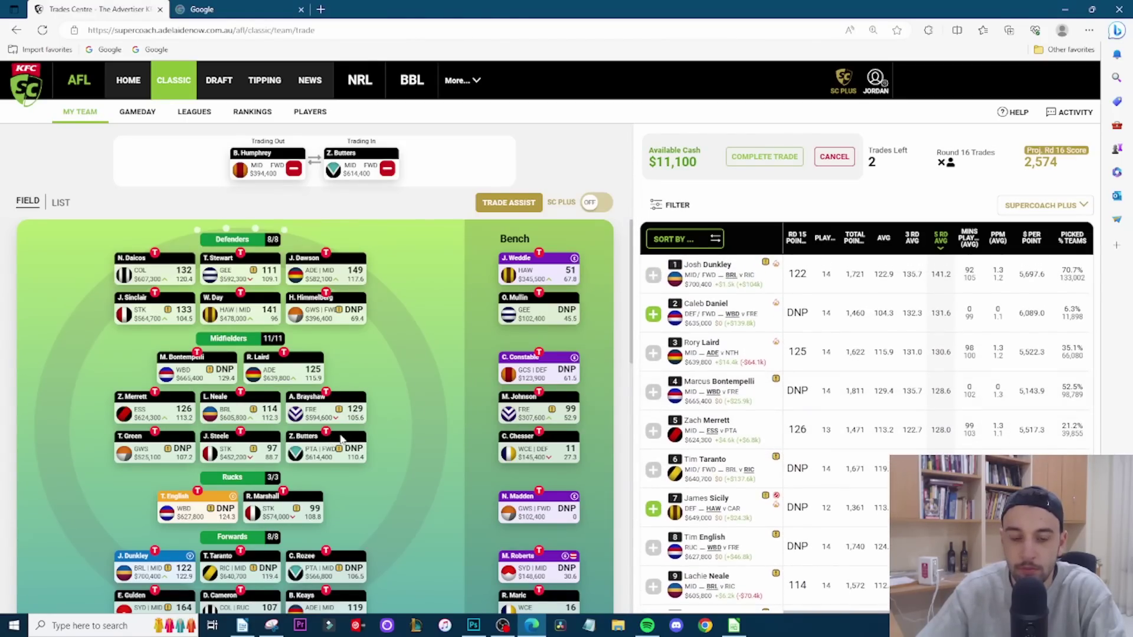
{"action": "left_click", "coordinate": [386, 171]}
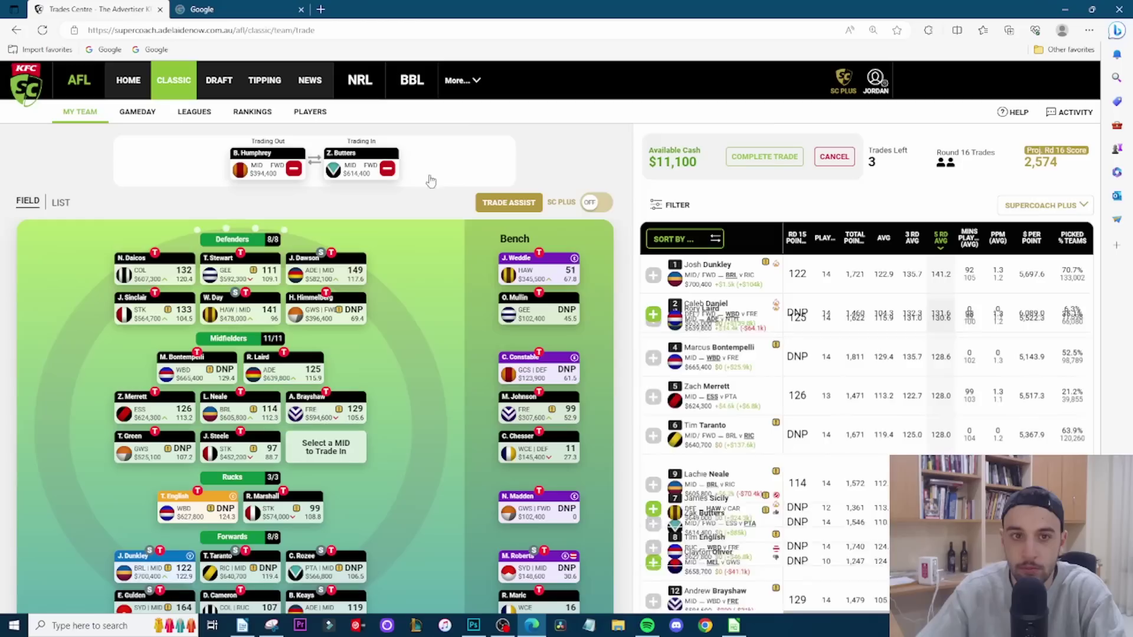
{"action": "scroll", "coordinate": [773, 437], "scroll_direction": "down", "scroll_amount": 2}
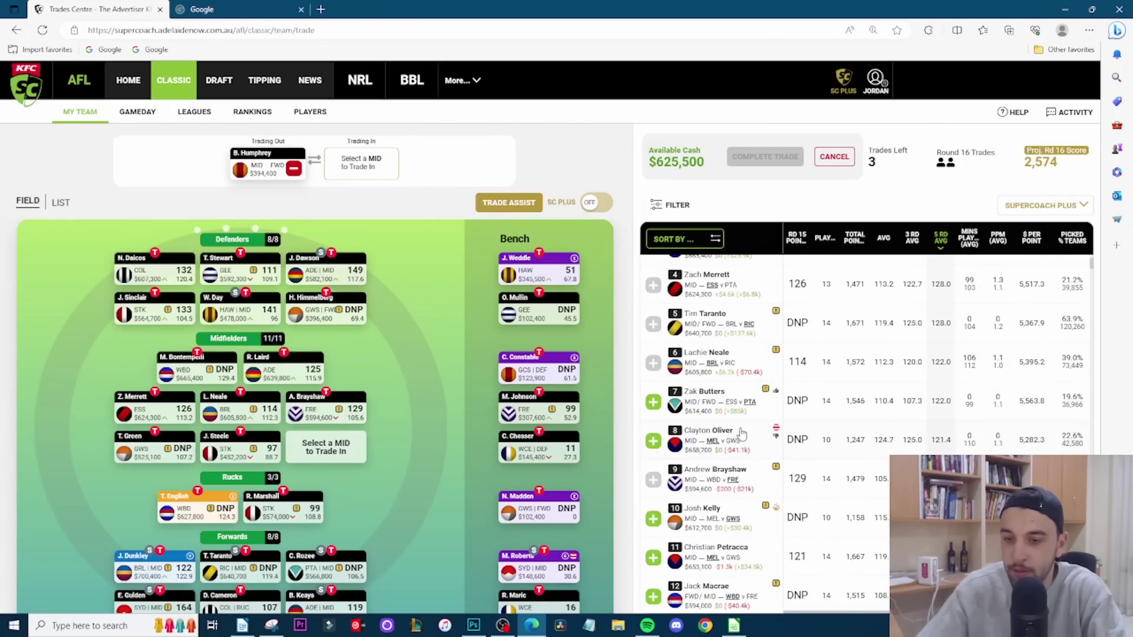
{"action": "scroll", "coordinate": [823, 444], "scroll_direction": "down", "scroll_amount": 1}
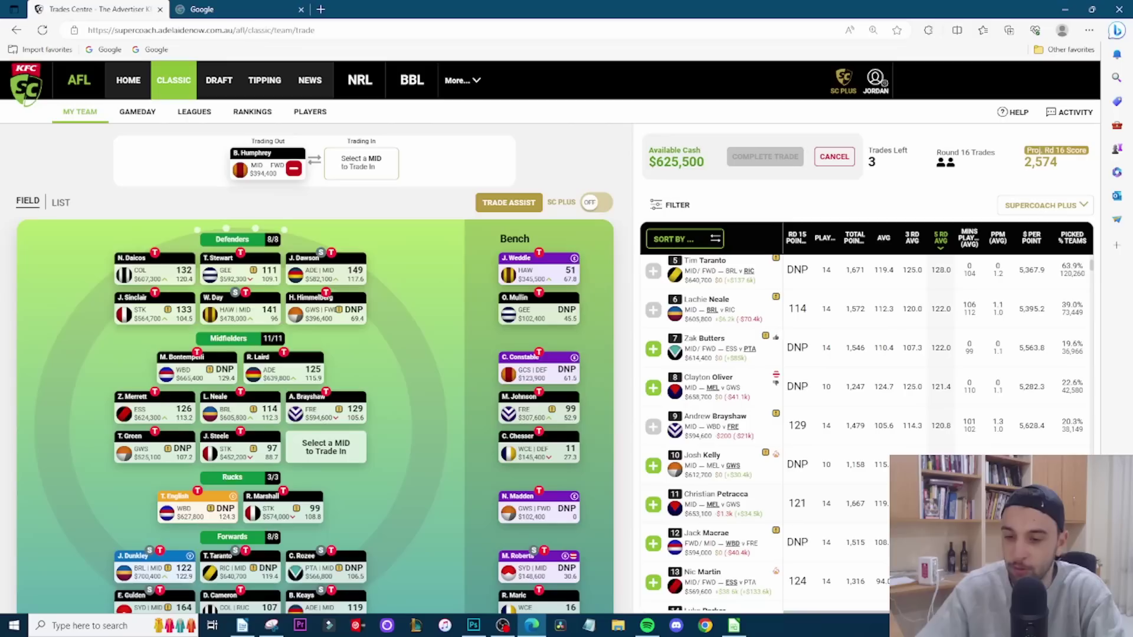
{"action": "scroll", "coordinate": [767, 413], "scroll_direction": "down", "scroll_amount": 1}
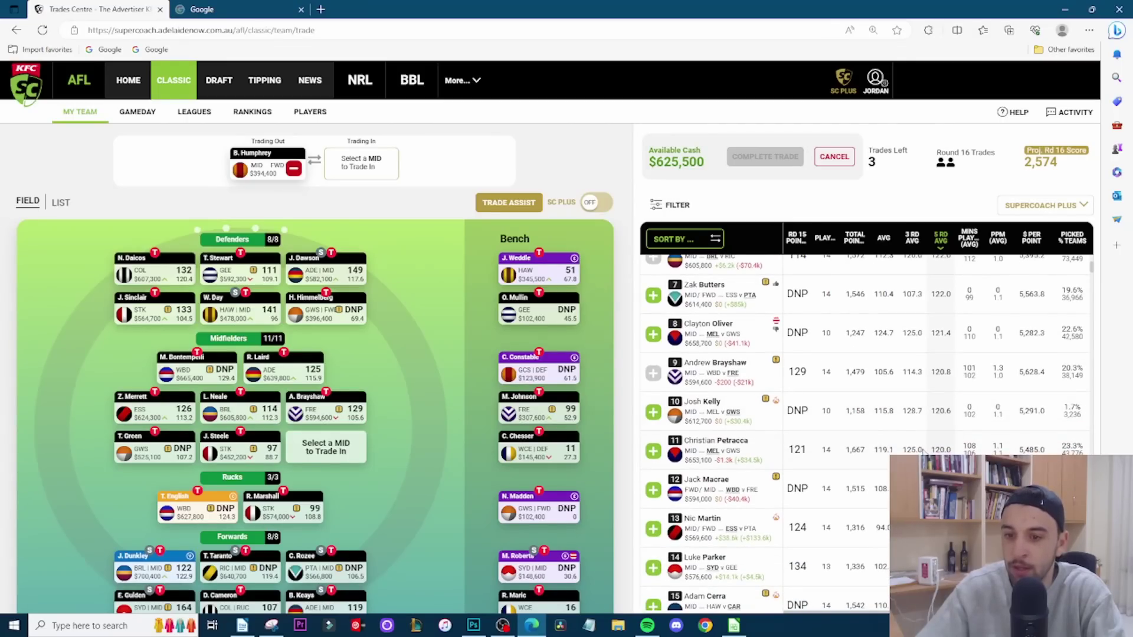
{"action": "scroll", "coordinate": [931, 447], "scroll_direction": "down", "scroll_amount": 1}
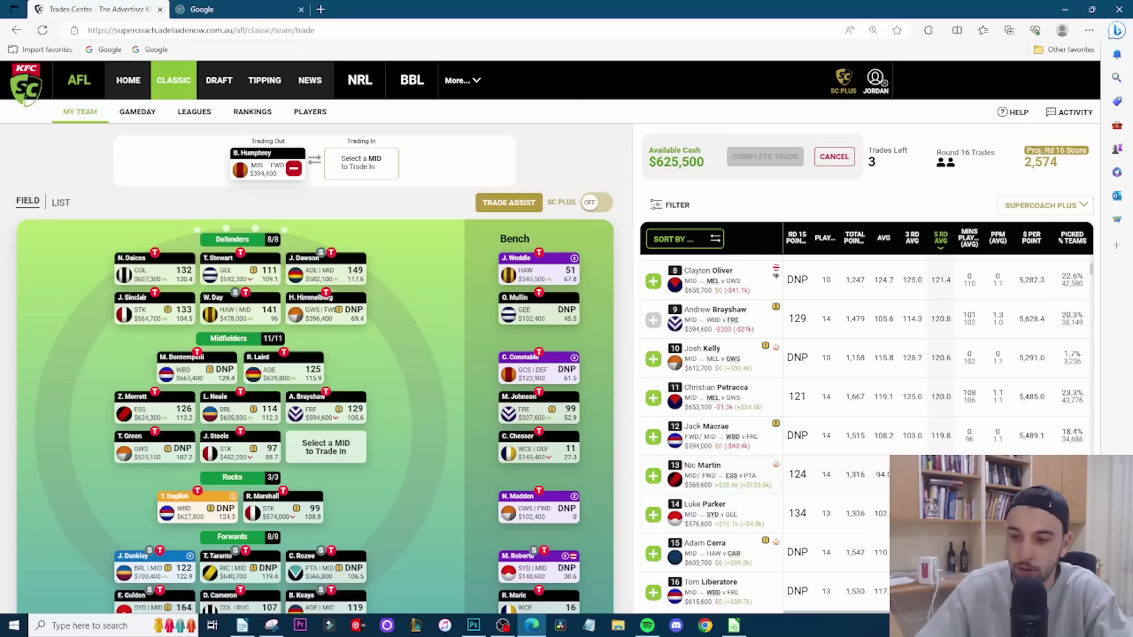
{"action": "scroll", "coordinate": [867, 431], "scroll_direction": "down", "scroll_amount": 2}
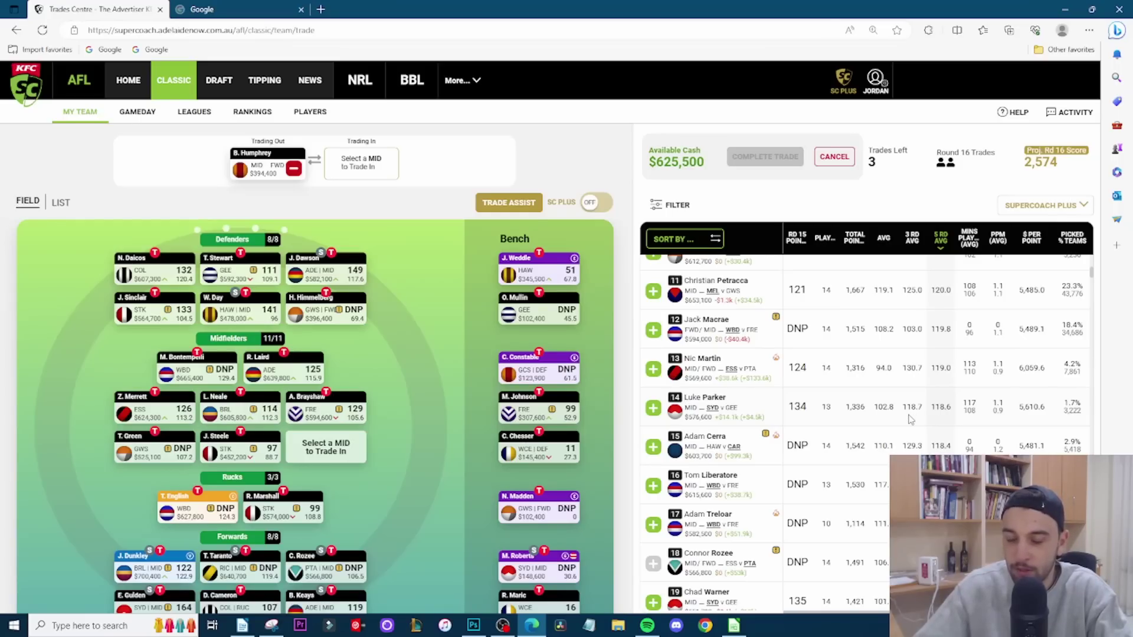
{"action": "scroll", "coordinate": [908, 419], "scroll_direction": "down", "scroll_amount": 1}
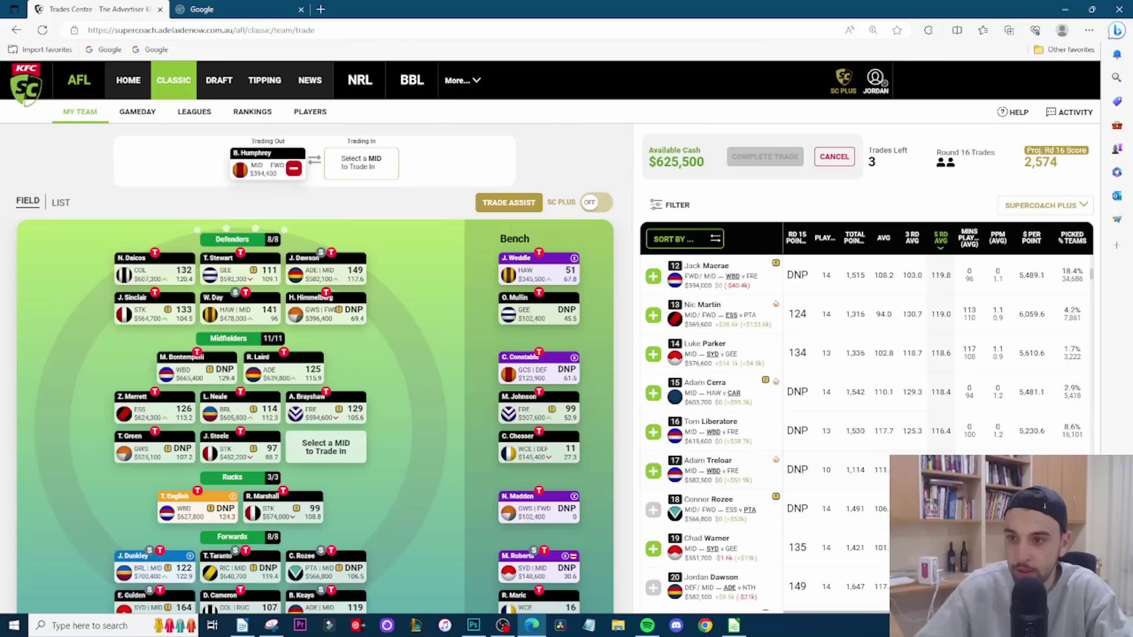
Step: Browse the trade candidate list and add Zak Butters as B. Humphrey's replacement
{"action": "scroll", "coordinate": [894, 449], "scroll_direction": "down", "scroll_amount": 1}
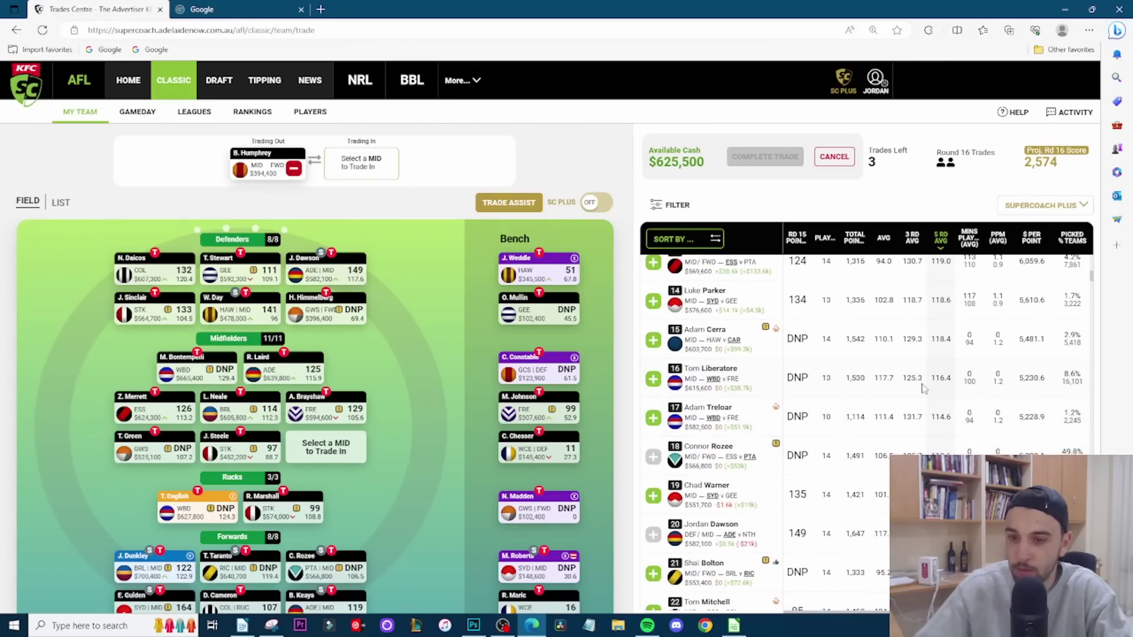
{"action": "scroll", "coordinate": [932, 407], "scroll_direction": "down", "scroll_amount": 1}
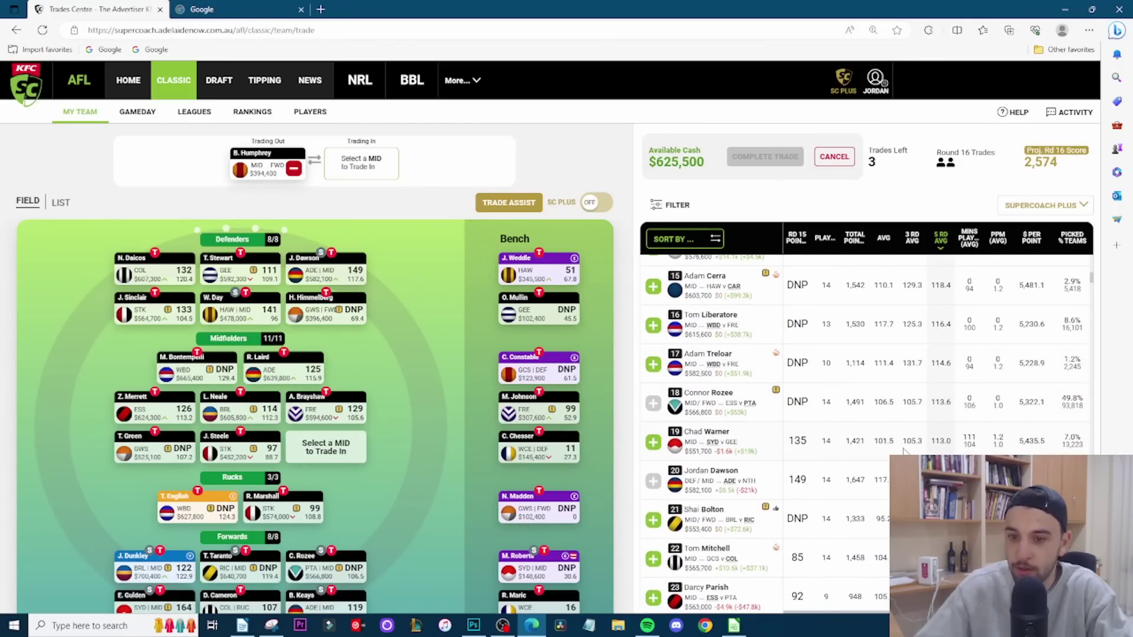
{"action": "scroll", "coordinate": [862, 433], "scroll_direction": "down", "scroll_amount": 1}
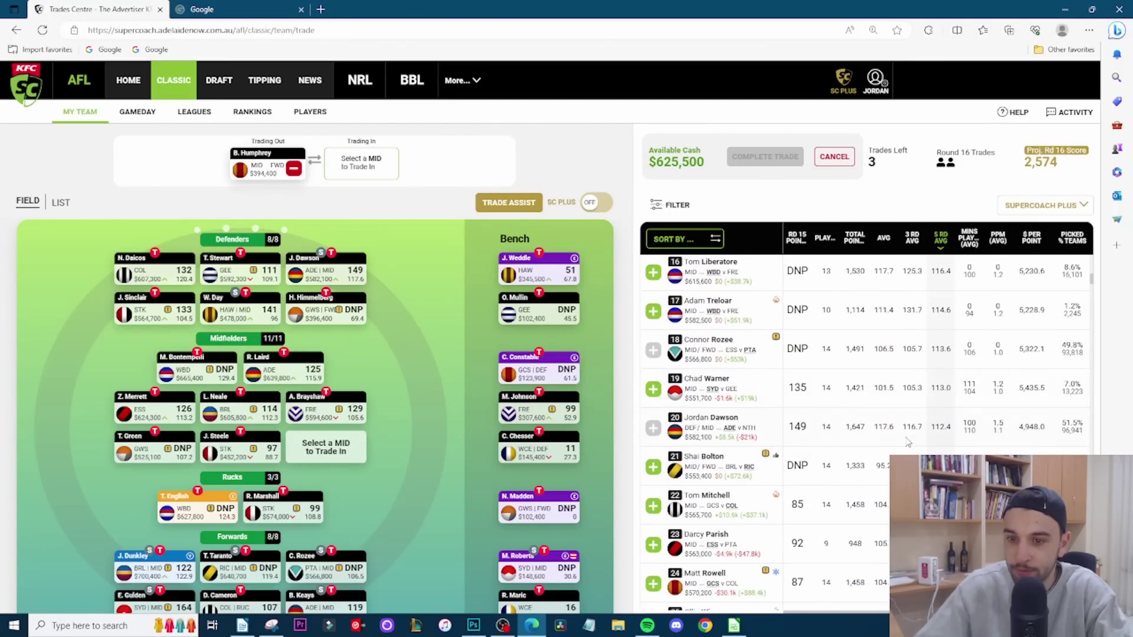
{"action": "scroll", "coordinate": [909, 444], "scroll_direction": "down", "scroll_amount": 1}
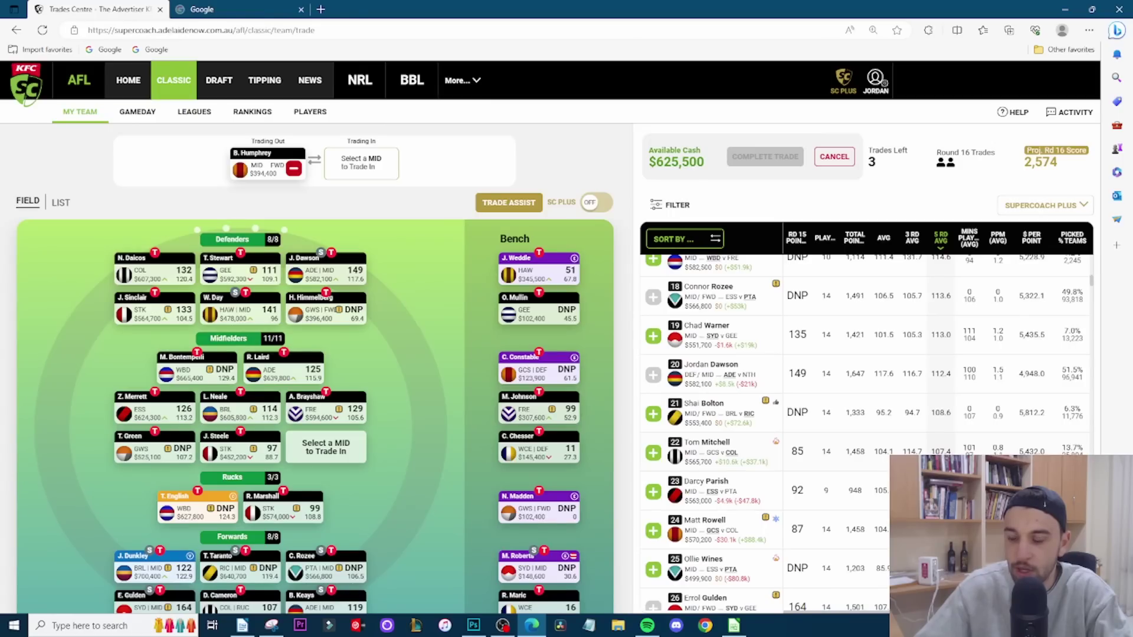
{"action": "scroll", "coordinate": [915, 434], "scroll_direction": "down", "scroll_amount": 1}
{"action": "scroll", "coordinate": [916, 437], "scroll_direction": "down", "scroll_amount": 1}
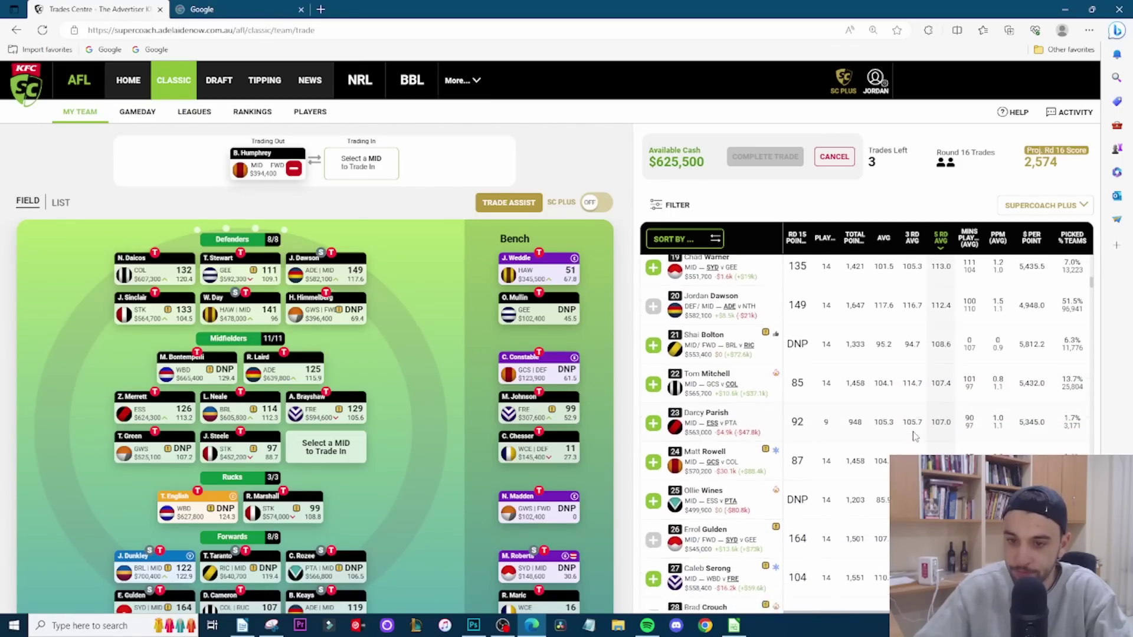
{"action": "scroll", "coordinate": [915, 436], "scroll_direction": "down", "scroll_amount": 1}
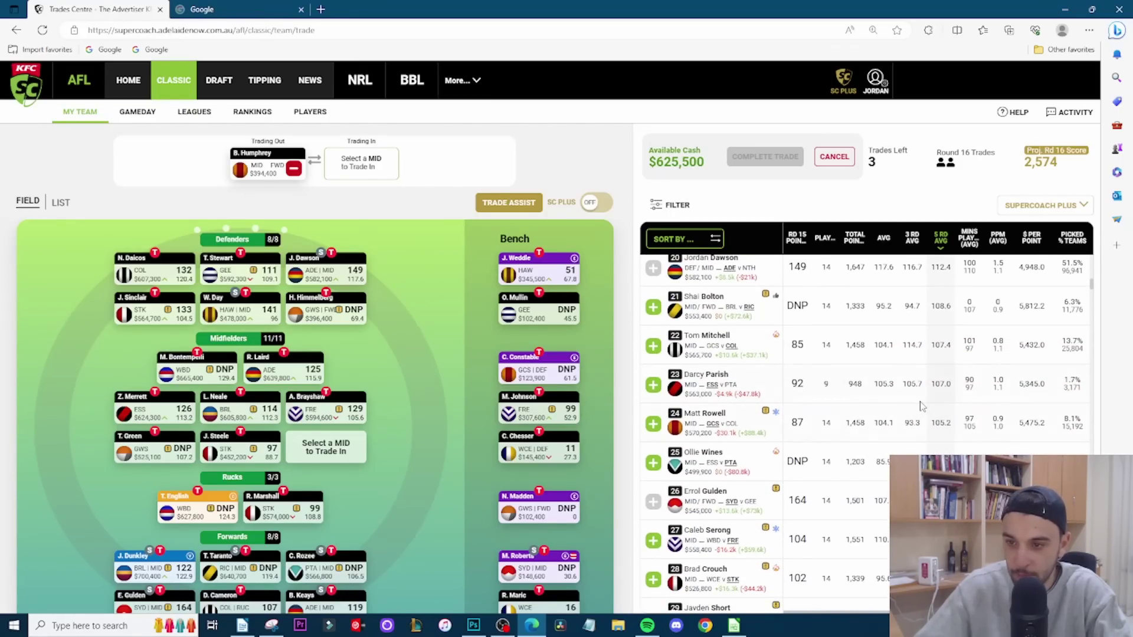
{"action": "scroll", "coordinate": [919, 398], "scroll_direction": "down", "scroll_amount": 1}
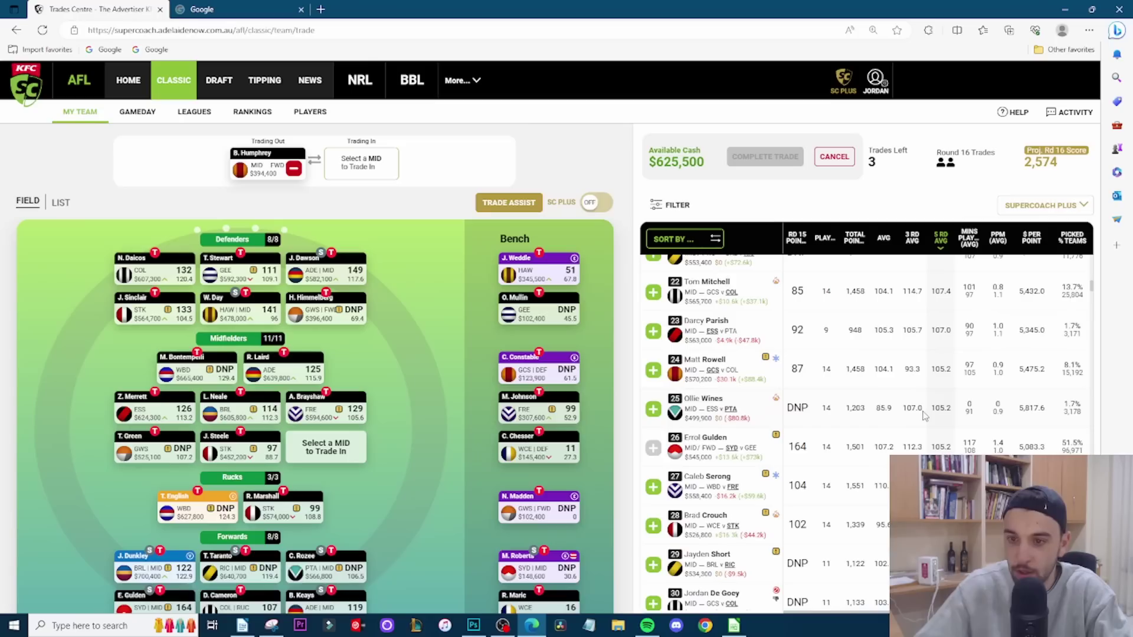
{"action": "scroll", "coordinate": [914, 426], "scroll_direction": "down", "scroll_amount": 1}
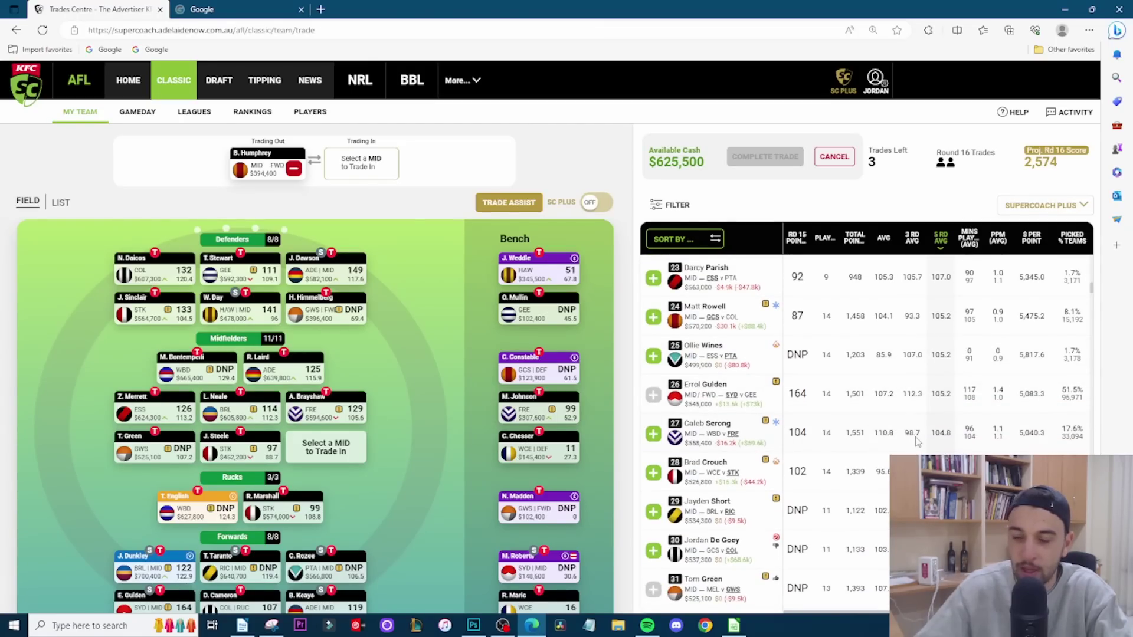
{"action": "scroll", "coordinate": [916, 442], "scroll_direction": "down", "scroll_amount": 1}
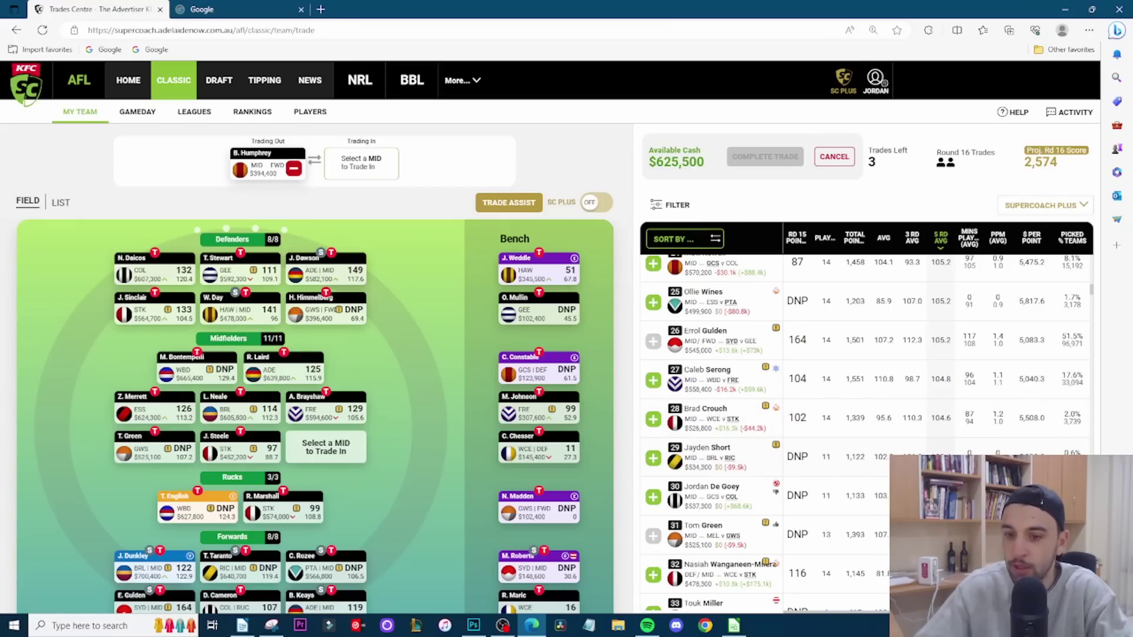
{"action": "scroll", "coordinate": [868, 413], "scroll_direction": "down", "scroll_amount": 2}
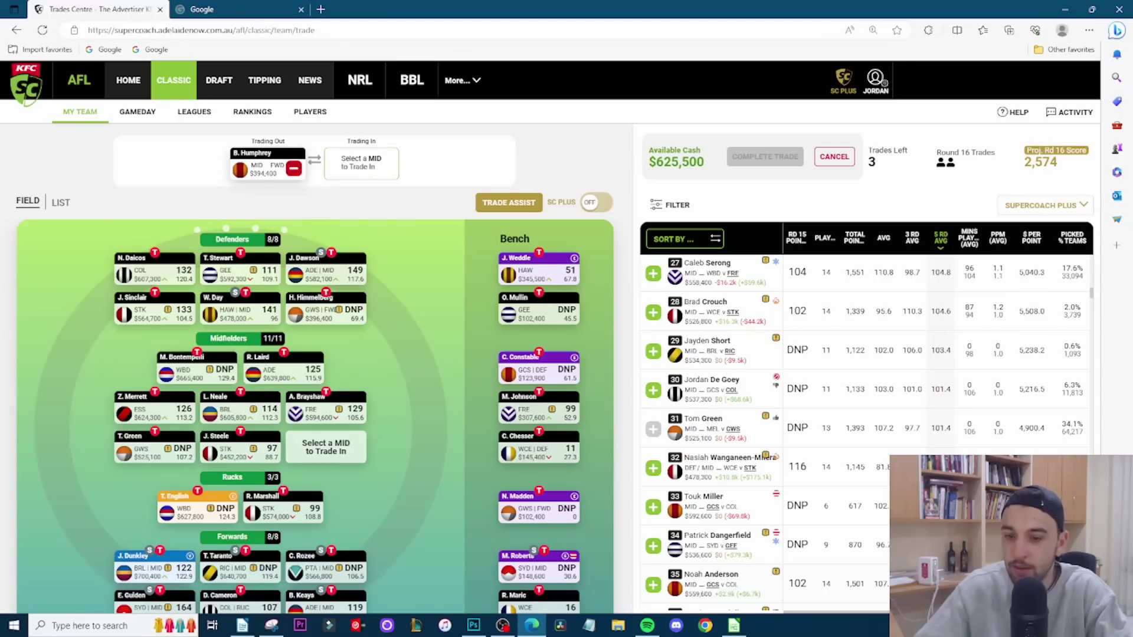
{"action": "scroll", "coordinate": [649, 484], "scroll_direction": "up", "scroll_amount": 15}
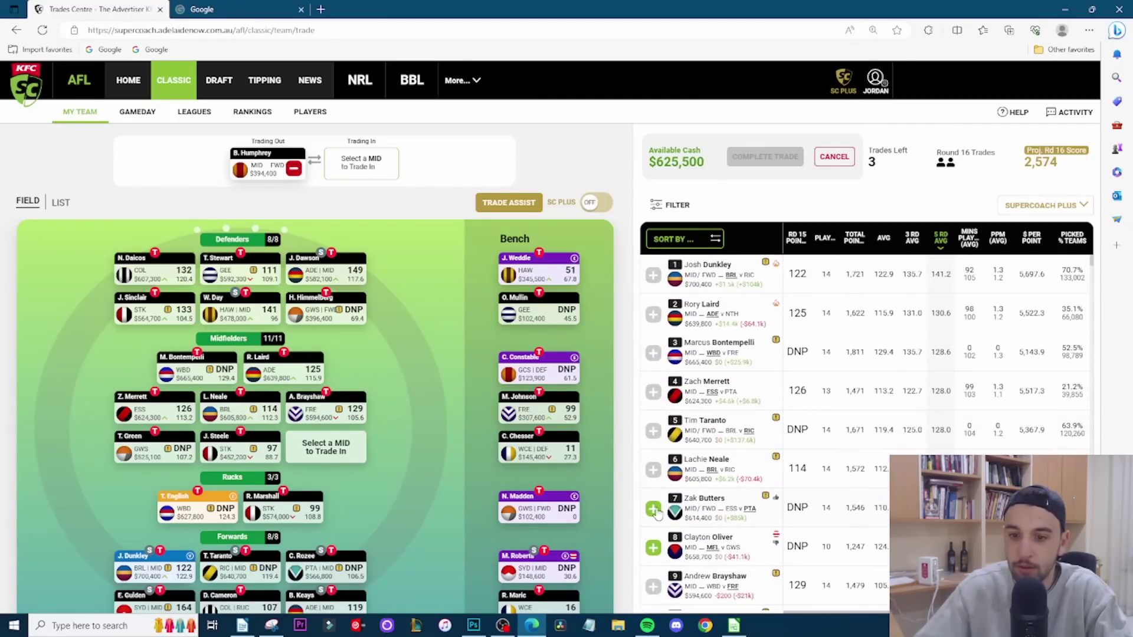
{"action": "left_click", "coordinate": [654, 509]}
Step: Confirm the Humphrey-for-Butters trade and review the updated lineup projecting 2,638
{"action": "left_click", "coordinate": [777, 158]}
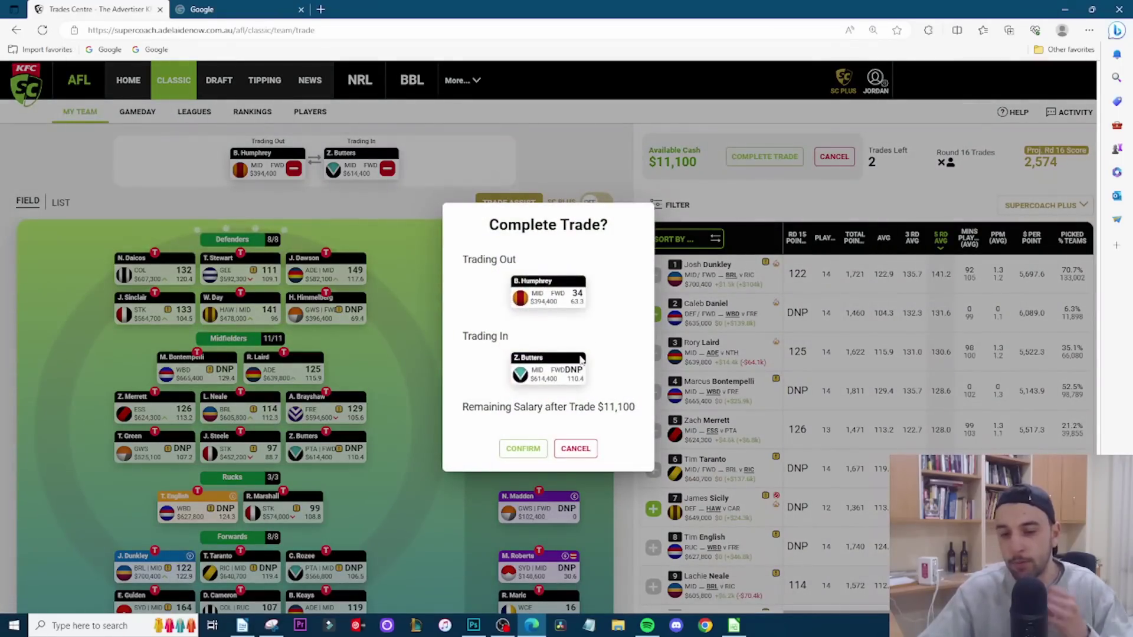
{"action": "left_click", "coordinate": [573, 447]}
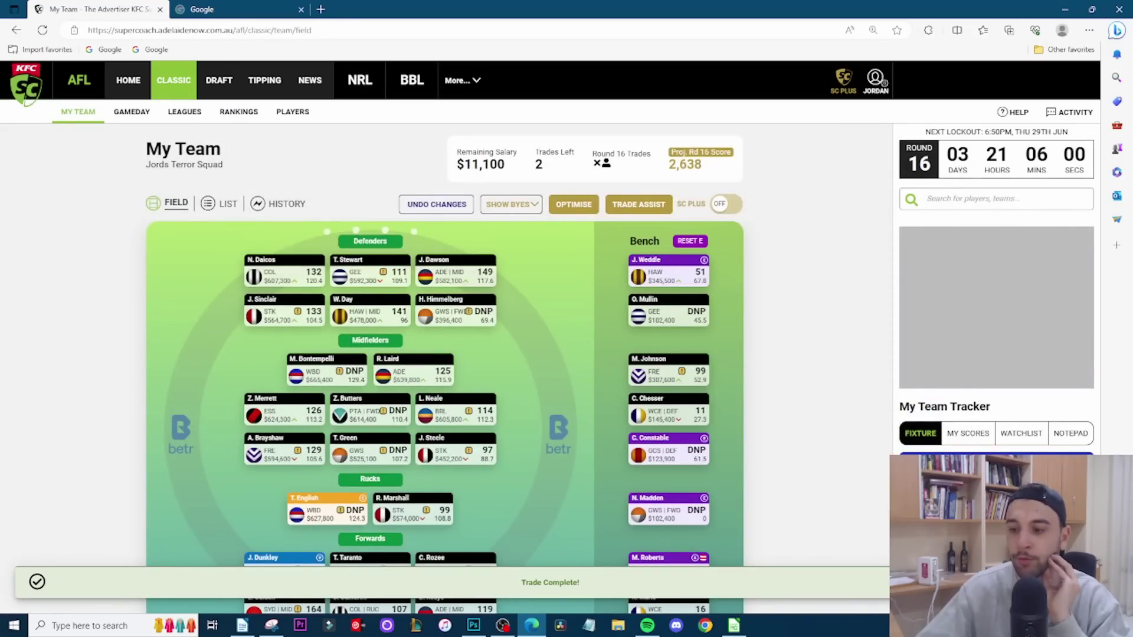
{"action": "scroll", "coordinate": [1008, 435], "scroll_direction": "down", "scroll_amount": 4}
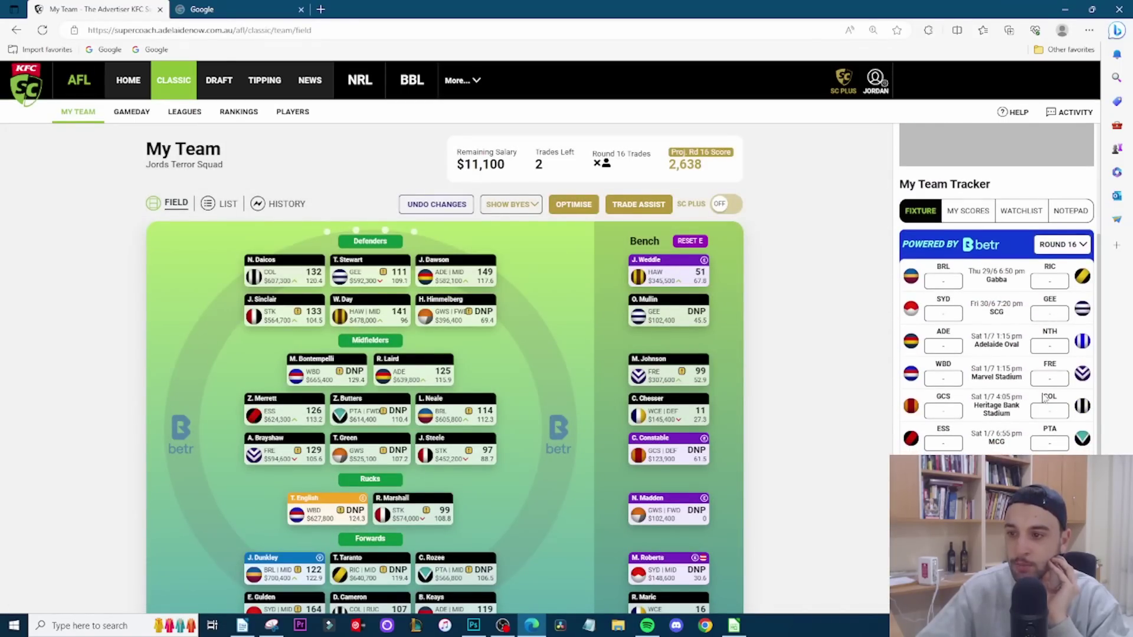
{"action": "mouse_move", "coordinate": [680, 366]}
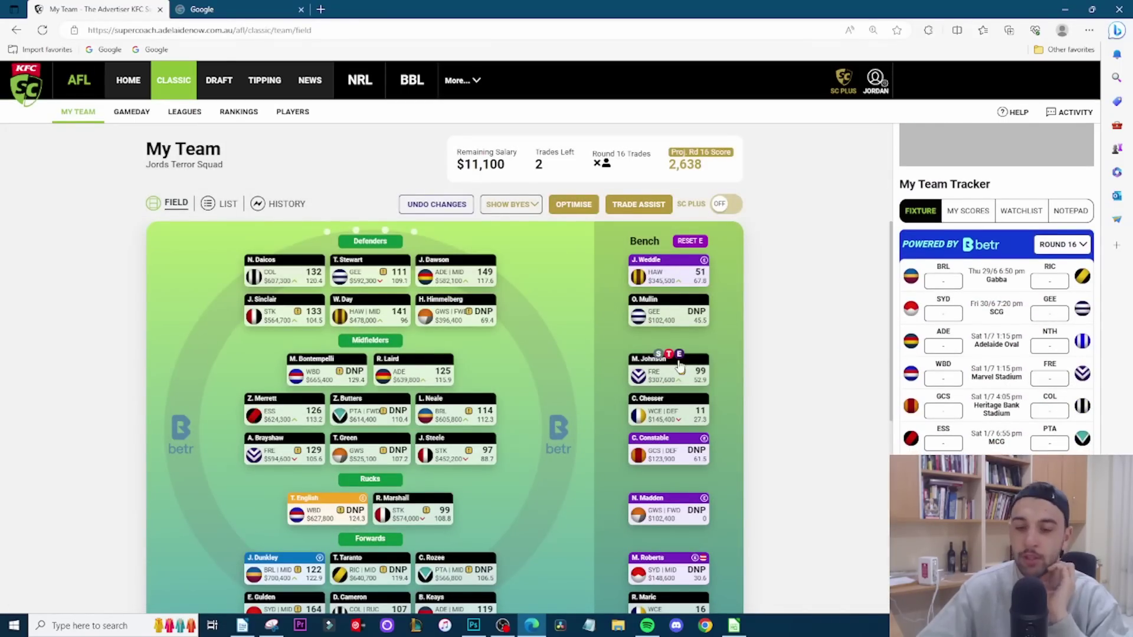
{"action": "mouse_move", "coordinate": [682, 443]}
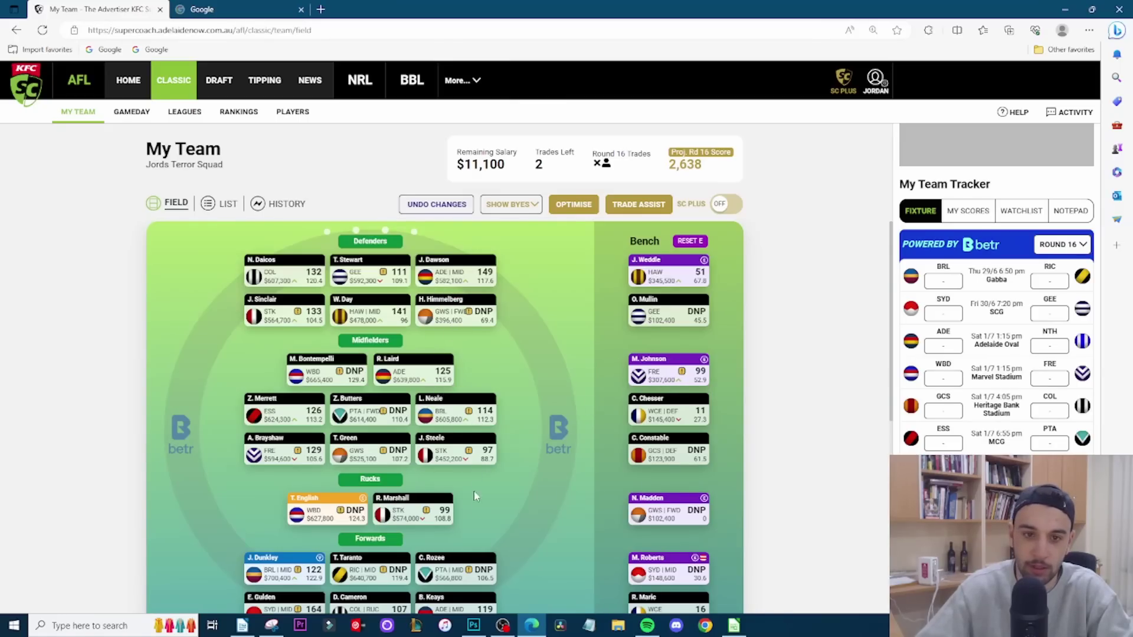
{"action": "mouse_move", "coordinate": [455, 322]}
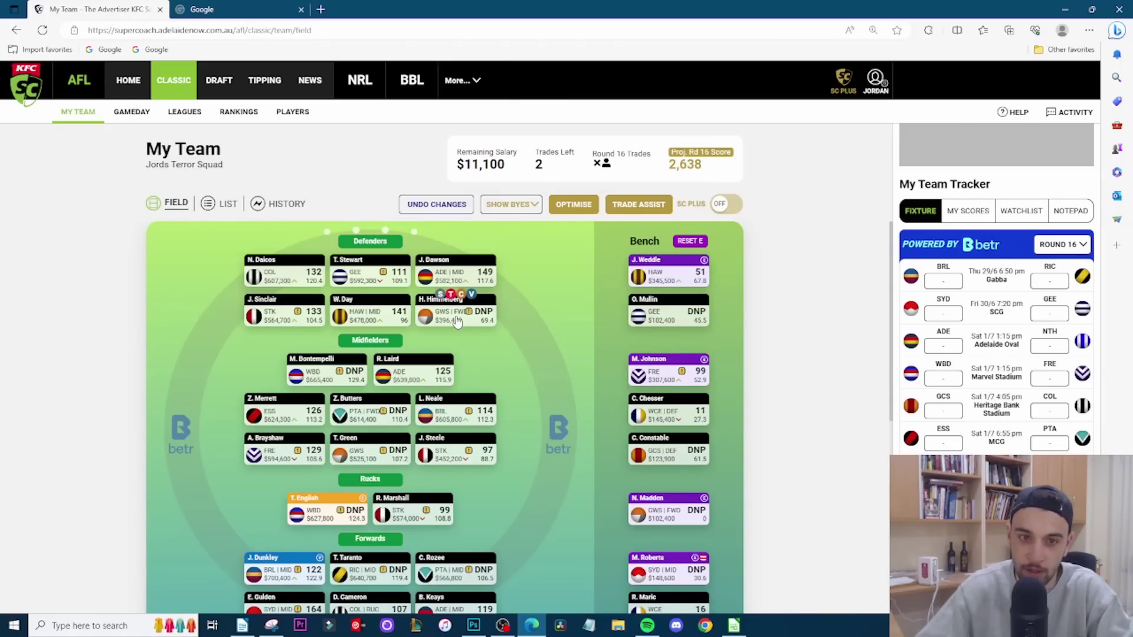
{"action": "mouse_move", "coordinate": [464, 603]}
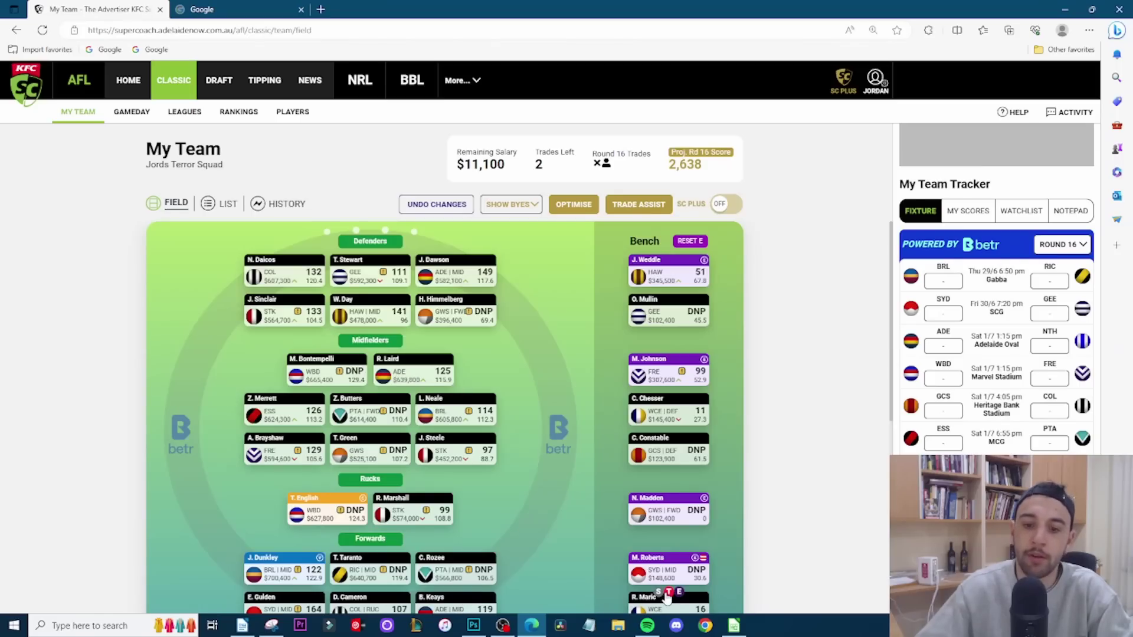
{"action": "mouse_move", "coordinate": [655, 574]}
{"action": "mouse_move", "coordinate": [453, 283]}
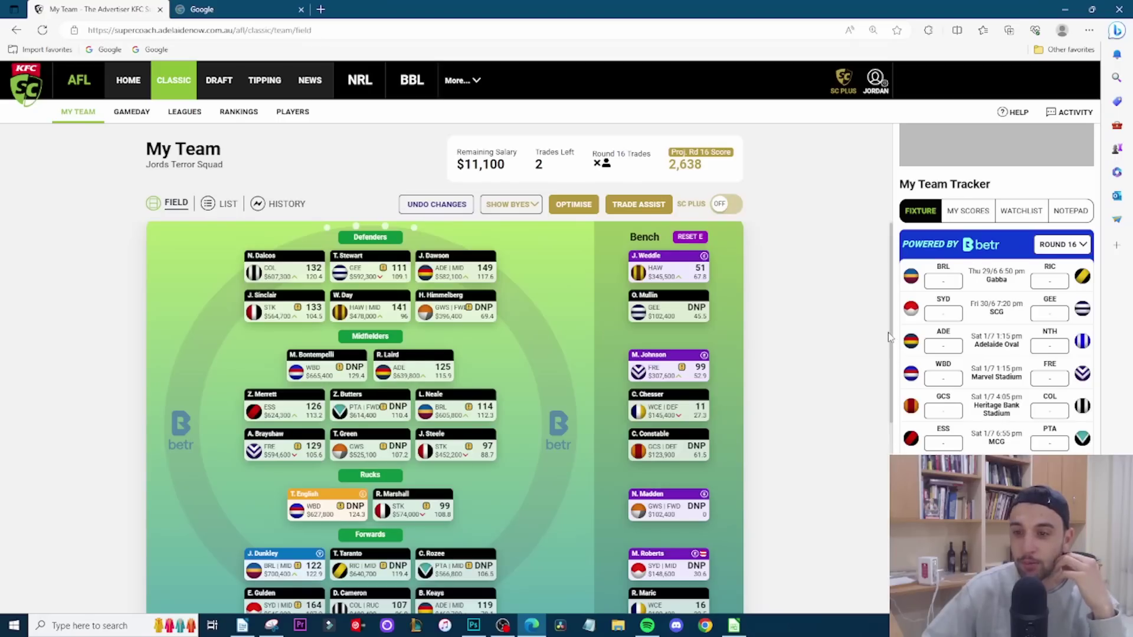
{"action": "scroll", "coordinate": [894, 341], "scroll_direction": "down", "scroll_amount": 1}
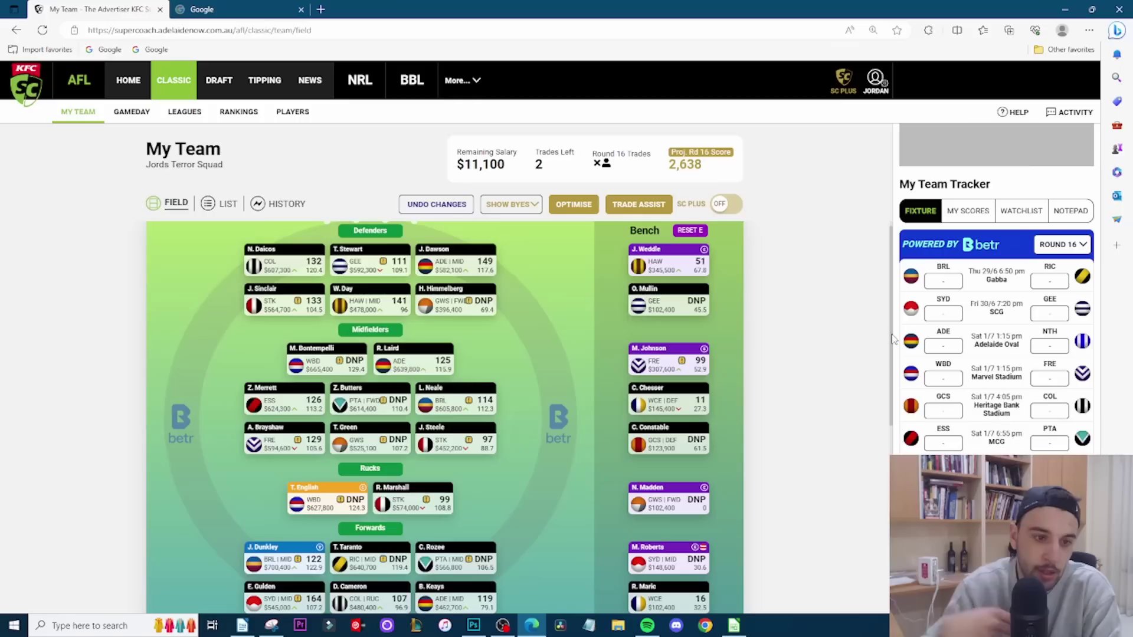
Step: Swap Z. Butters into the forward line beside Dunkley and Taranto, moving B. Keays into midfield
{"action": "left_click", "coordinate": [444, 584]}
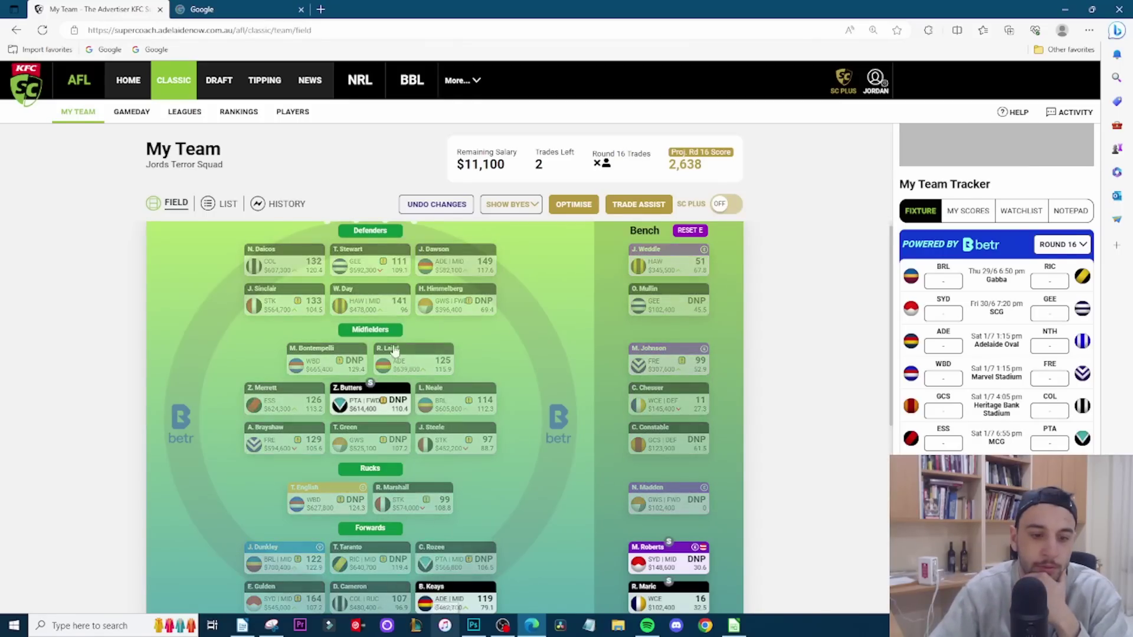
{"action": "left_click", "coordinate": [371, 384]}
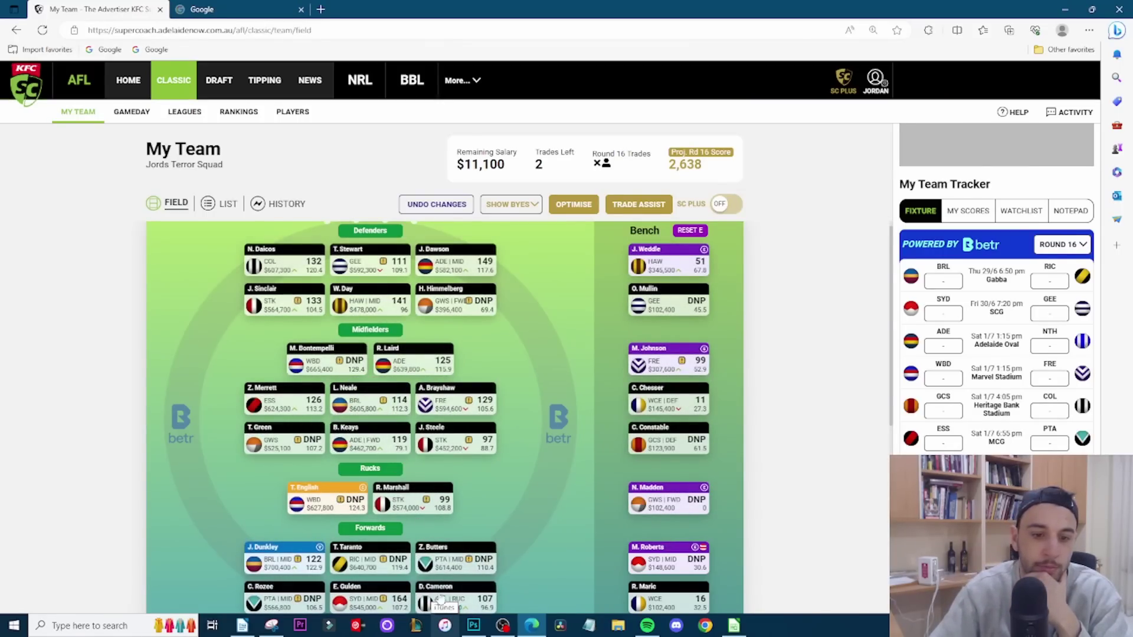
{"action": "mouse_move", "coordinate": [369, 439]}
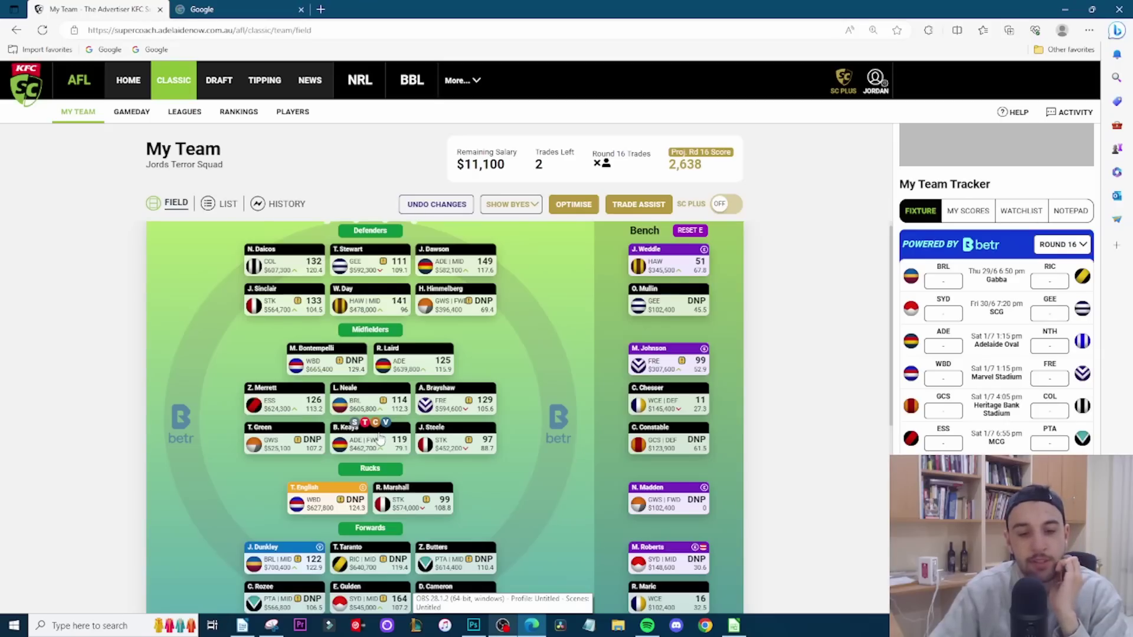
{"action": "mouse_move", "coordinate": [451, 440]}
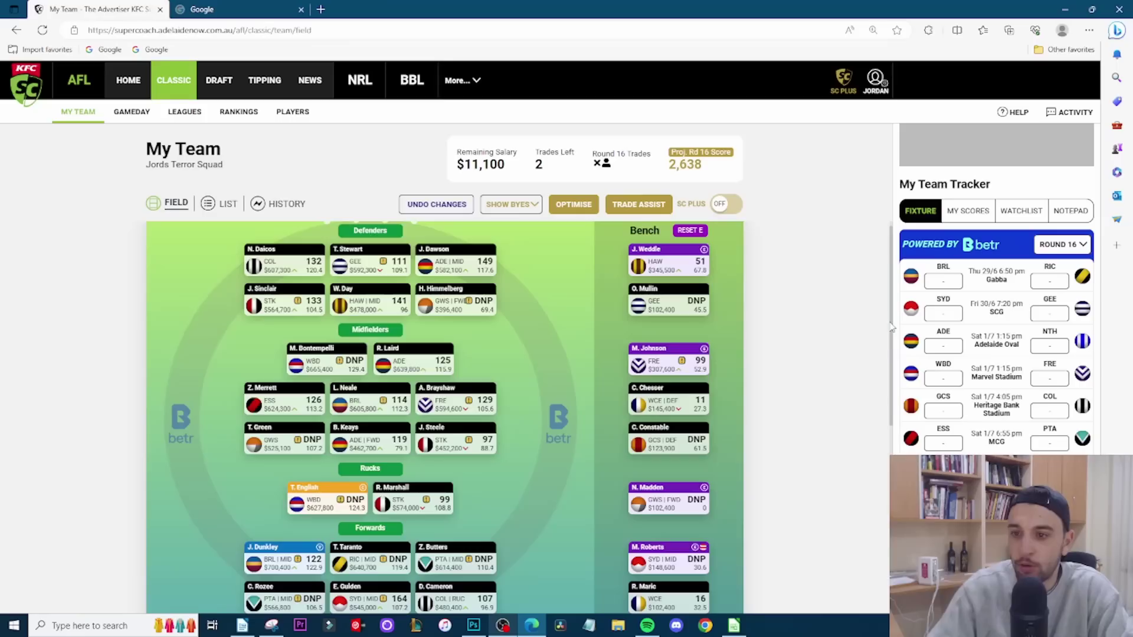
{"action": "scroll", "coordinate": [893, 332], "scroll_direction": "down", "scroll_amount": 1}
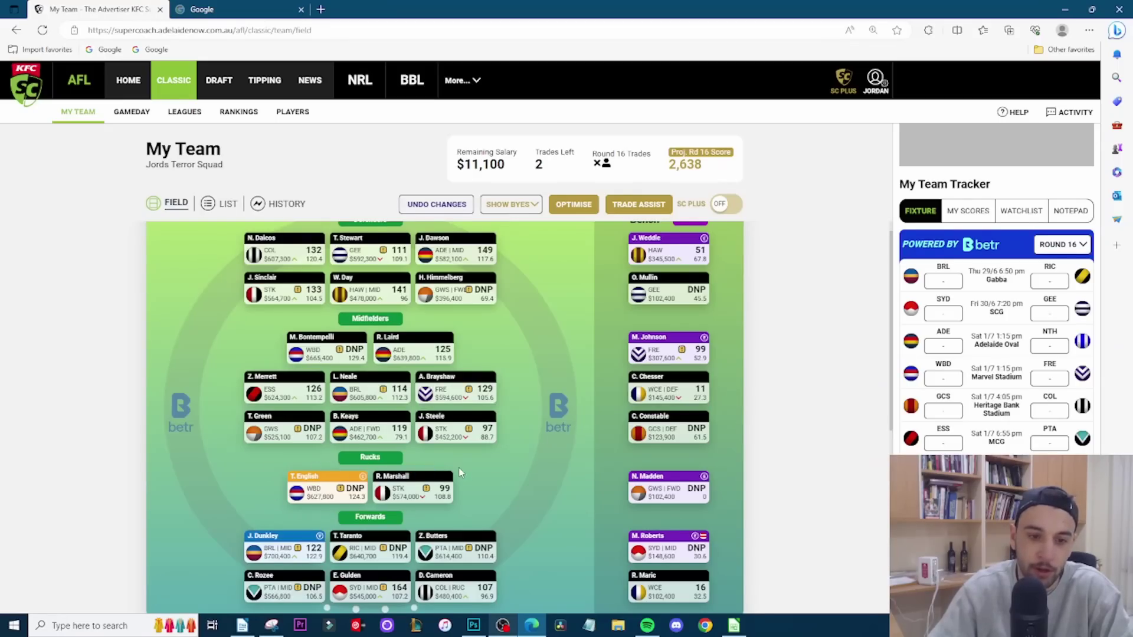
{"action": "mouse_move", "coordinate": [450, 497]}
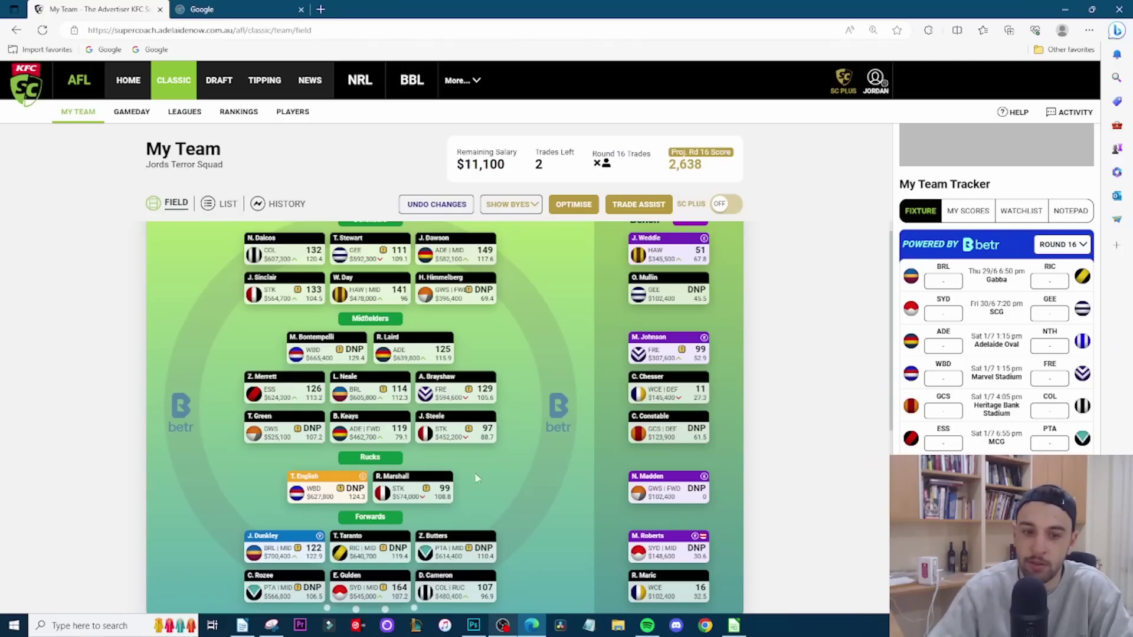
{"action": "scroll", "coordinate": [354, 484], "scroll_direction": "down", "scroll_amount": 2}
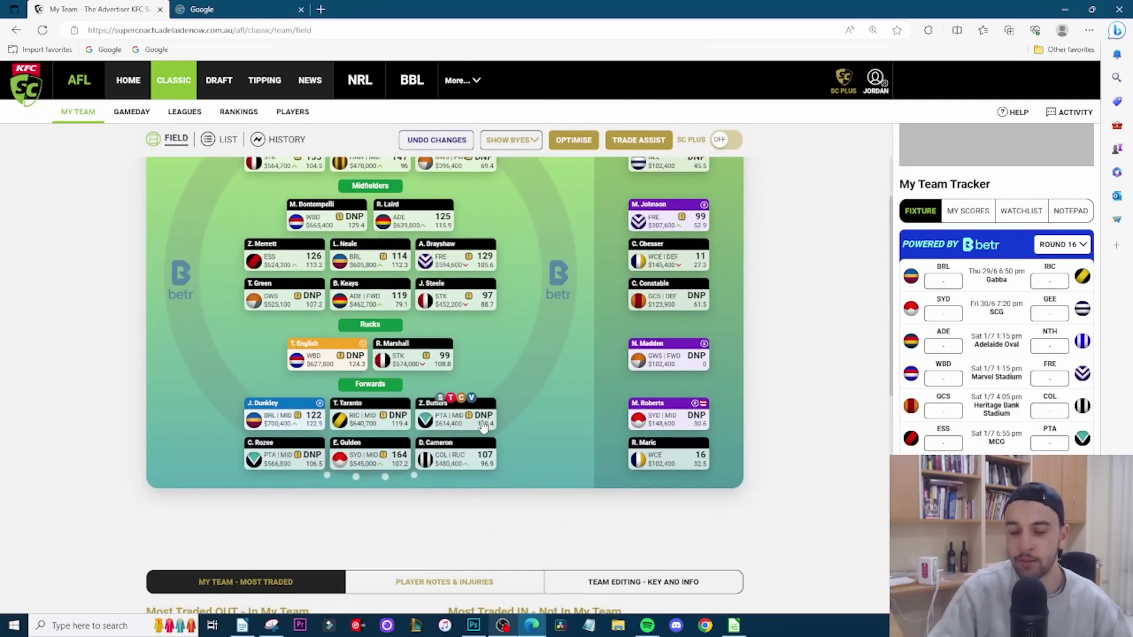
{"action": "scroll", "coordinate": [445, 507], "scroll_direction": "up", "scroll_amount": 2}
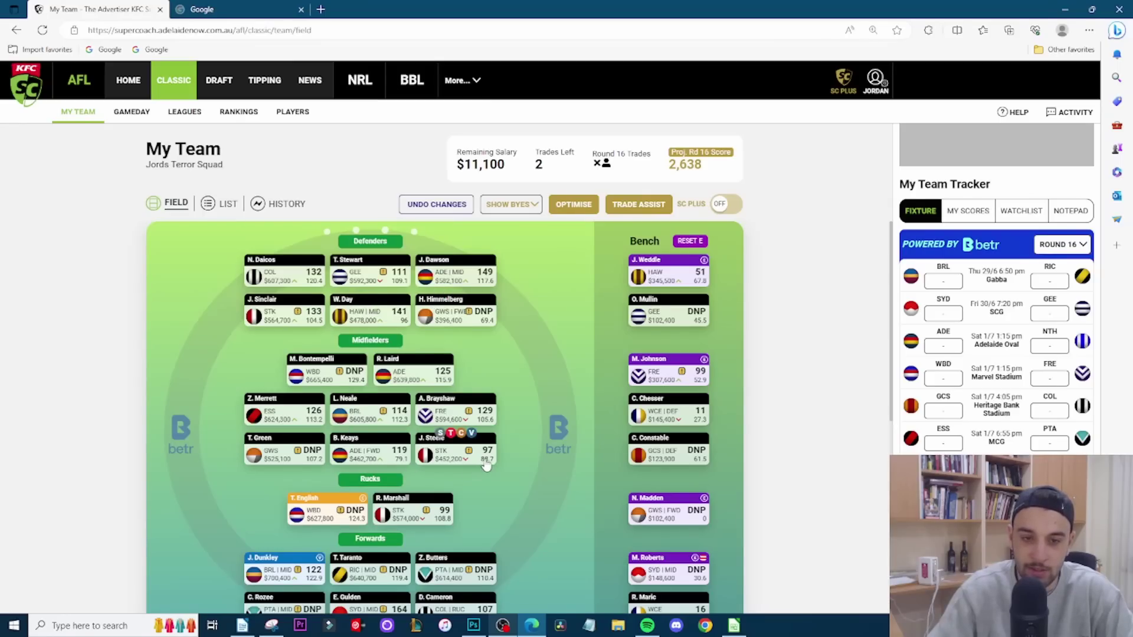
{"action": "scroll", "coordinate": [486, 467], "scroll_direction": "down", "scroll_amount": 2}
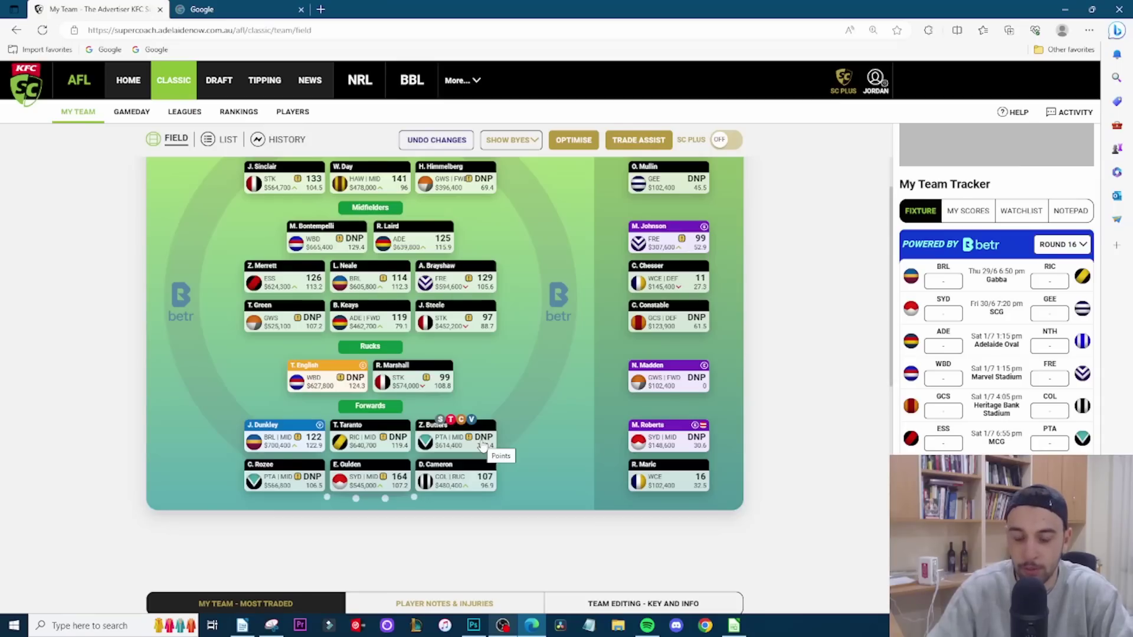
{"action": "mouse_move", "coordinate": [350, 391]}
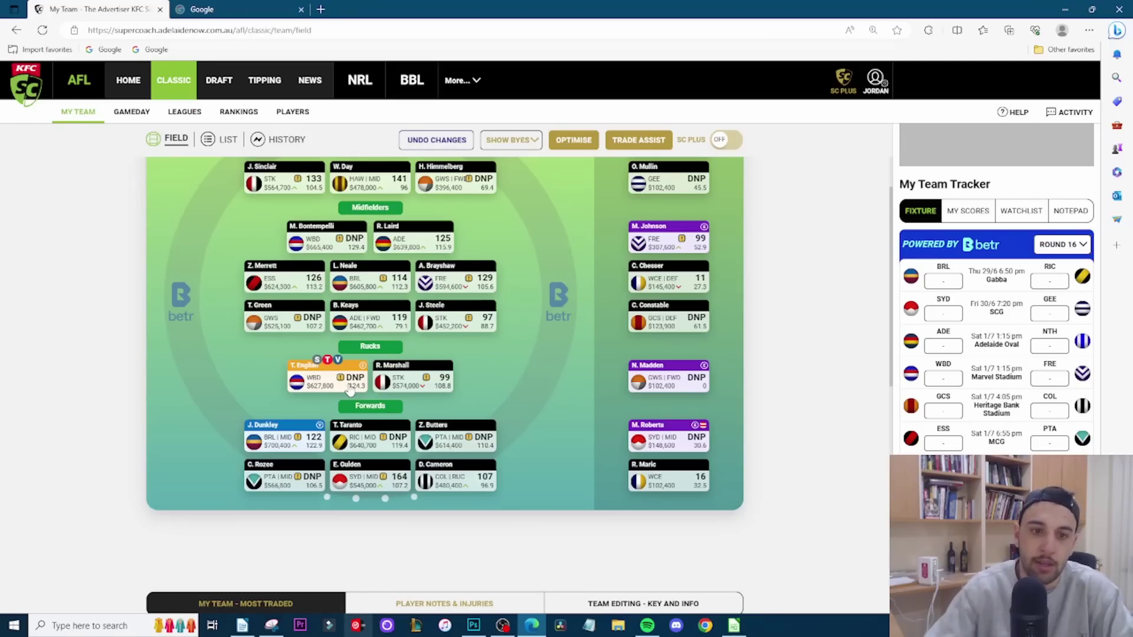
{"action": "scroll", "coordinate": [351, 392], "scroll_direction": "up", "scroll_amount": 3}
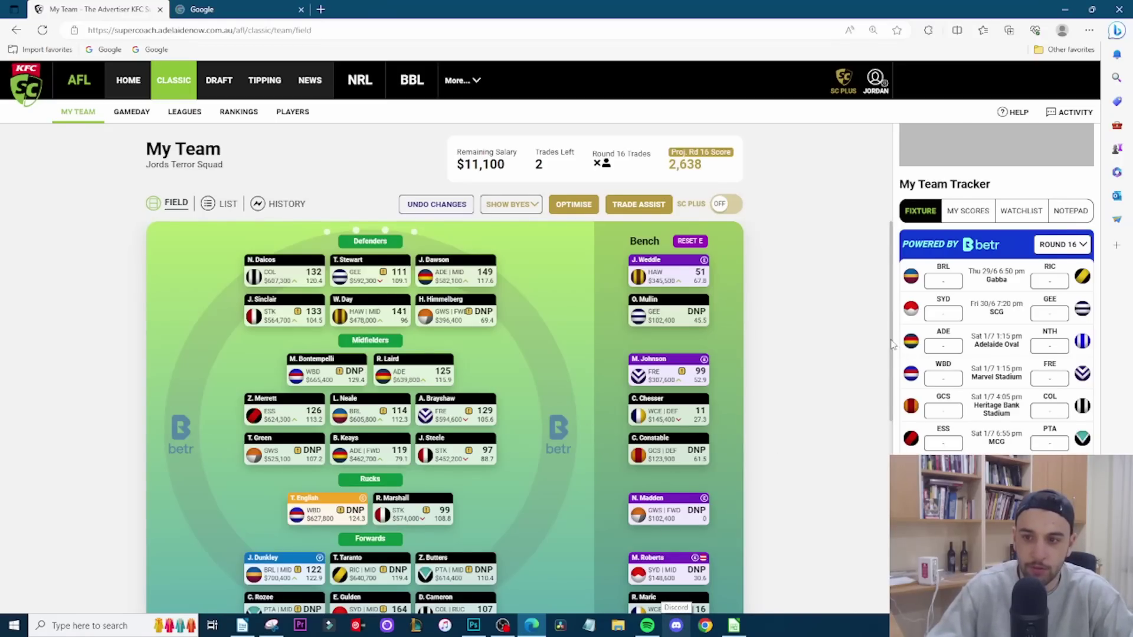
{"action": "left_click_drag", "start_coordinate": [892, 344], "coordinate": [891, 345]}
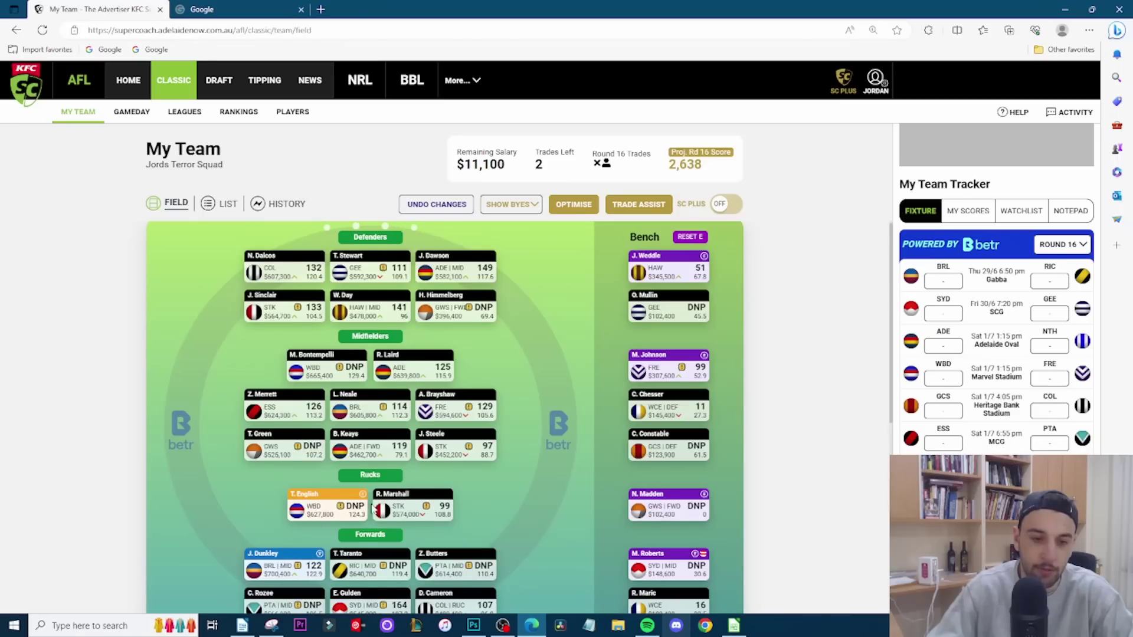
{"action": "scroll", "coordinate": [361, 535], "scroll_direction": "down", "scroll_amount": 2}
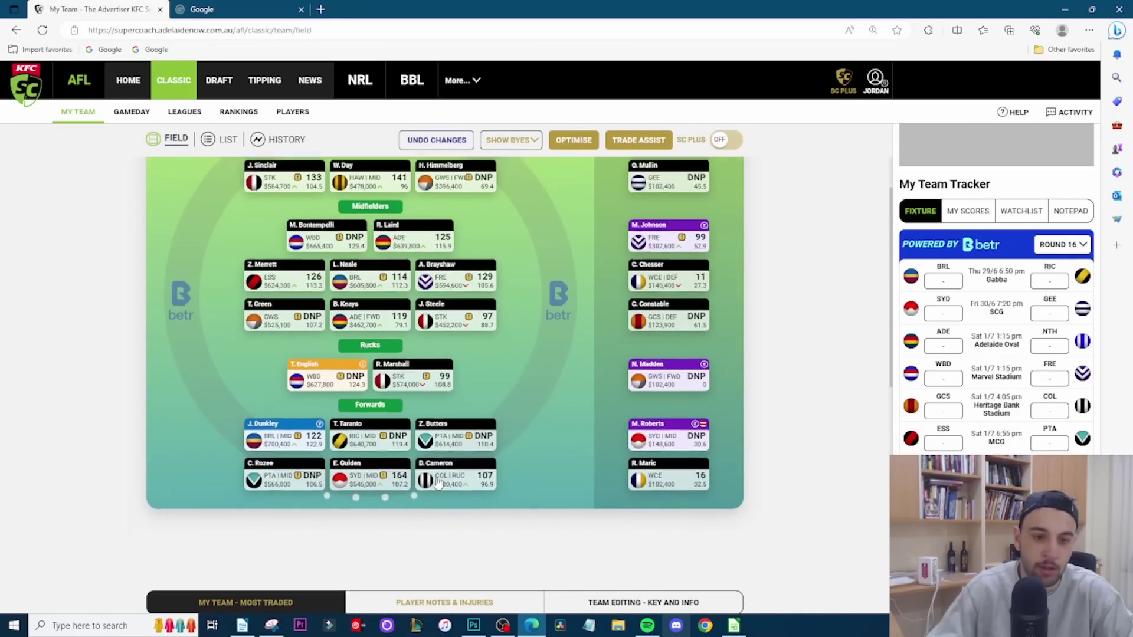
{"action": "scroll", "coordinate": [354, 434], "scroll_direction": "up", "scroll_amount": 2}
Step: Filter the Players list to show only FWD players
{"action": "left_click", "coordinate": [302, 114]}
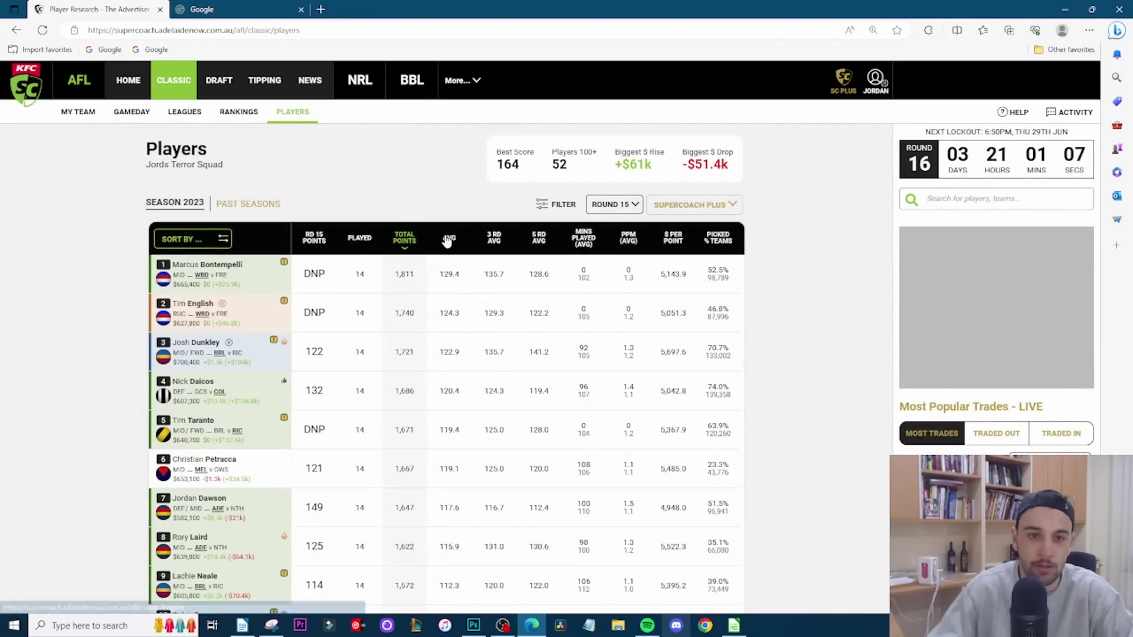
{"action": "left_click", "coordinate": [561, 205]}
{"action": "left_click", "coordinate": [1015, 219]}
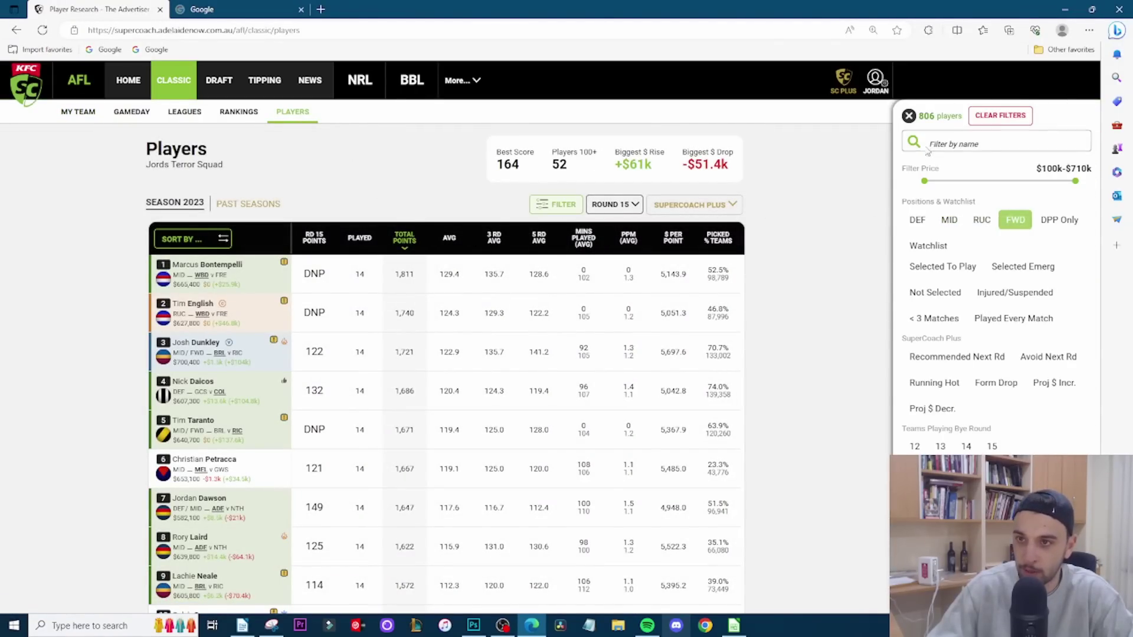
{"action": "left_click", "coordinate": [909, 117]}
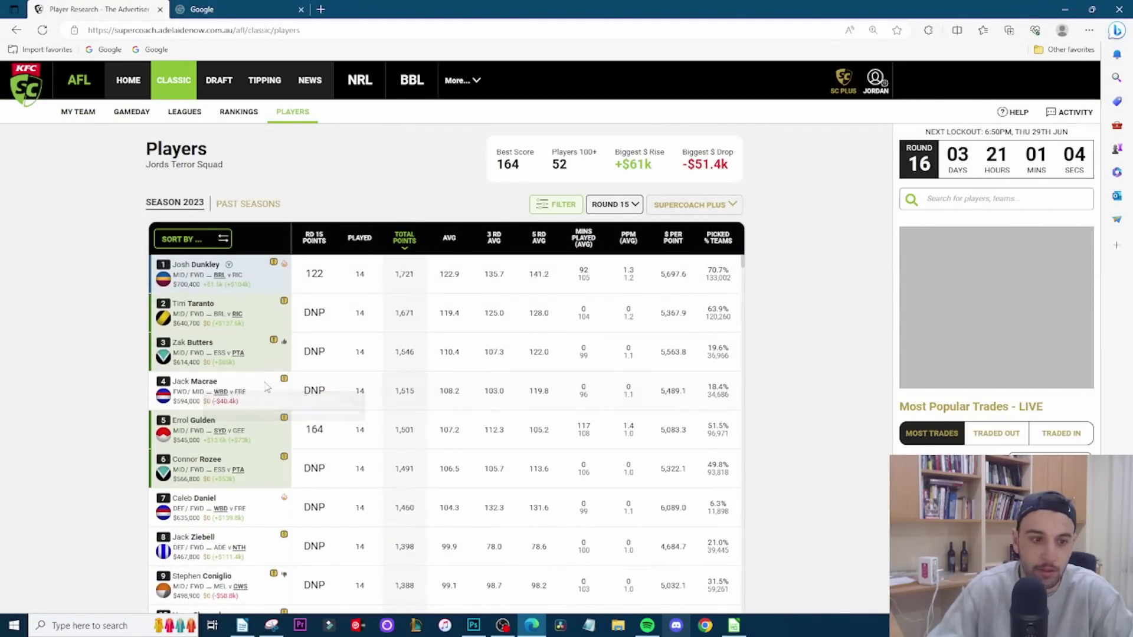
{"action": "scroll", "coordinate": [254, 389], "scroll_direction": "down", "scroll_amount": 3}
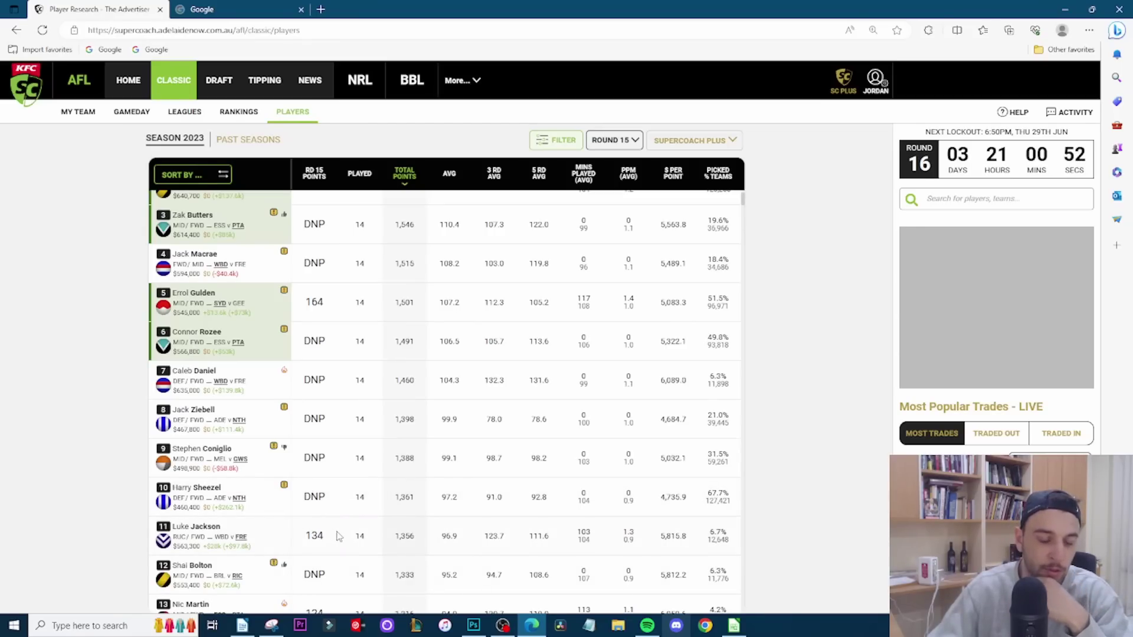
{"action": "scroll", "coordinate": [344, 527], "scroll_direction": "down", "scroll_amount": 1}
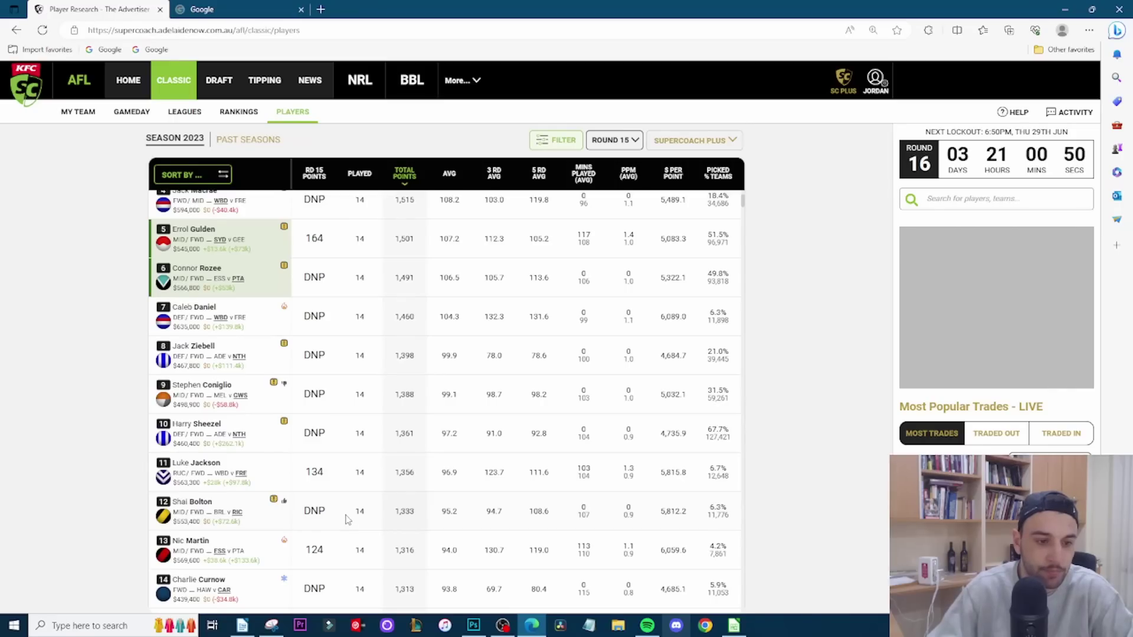
{"action": "scroll", "coordinate": [346, 525], "scroll_direction": "down", "scroll_amount": 1}
{"action": "scroll", "coordinate": [347, 519], "scroll_direction": "up", "scroll_amount": 2}
{"action": "scroll", "coordinate": [348, 520], "scroll_direction": "up", "scroll_amount": 3}
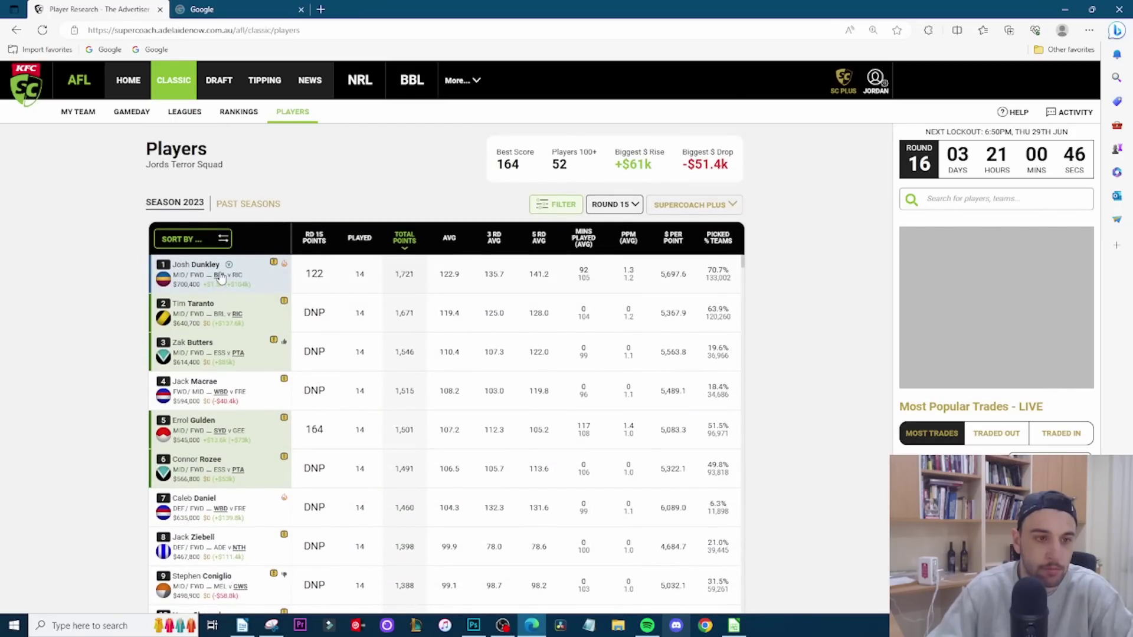
{"action": "scroll", "coordinate": [218, 410], "scroll_direction": "down", "scroll_amount": 1}
{"action": "scroll", "coordinate": [355, 330], "scroll_direction": "up", "scroll_amount": 1}
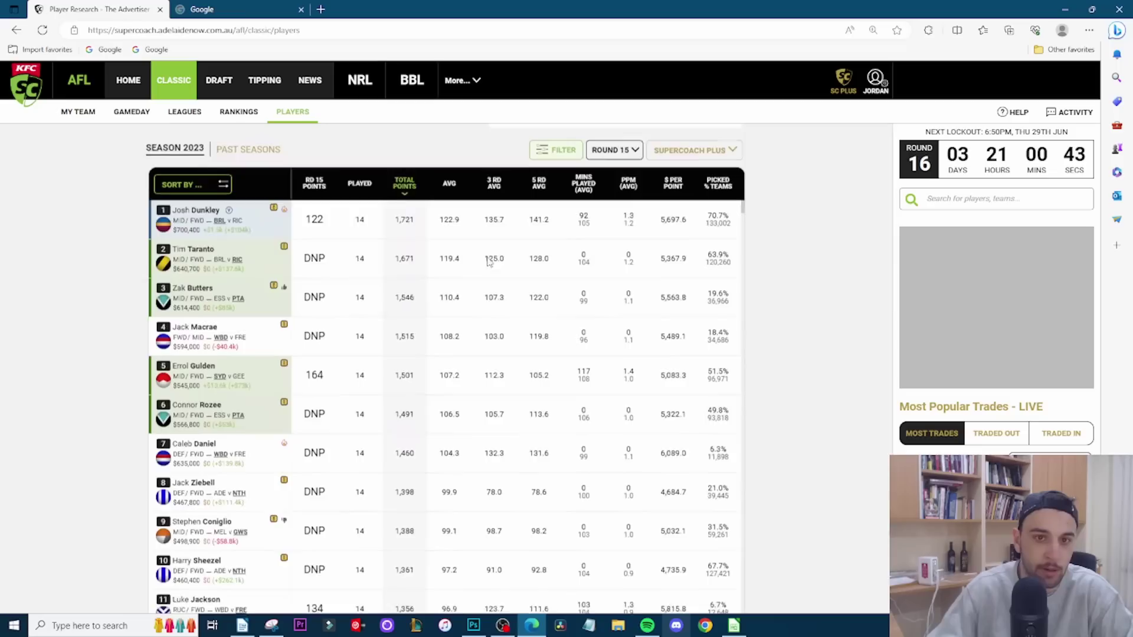
Step: Sort the forwards by 3 RD AVG, then by 5 RD AVG, led by Dunkley at 141.2
{"action": "left_click", "coordinate": [490, 250]}
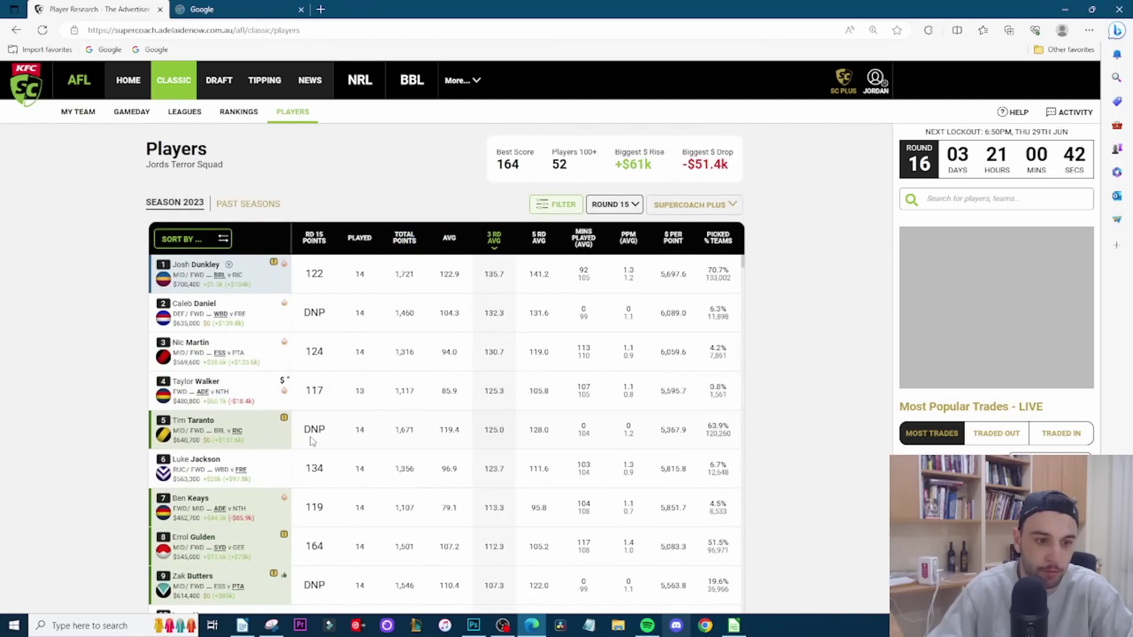
{"action": "scroll", "coordinate": [287, 453], "scroll_direction": "down", "scroll_amount": 1}
{"action": "scroll", "coordinate": [289, 454], "scroll_direction": "down", "scroll_amount": 3}
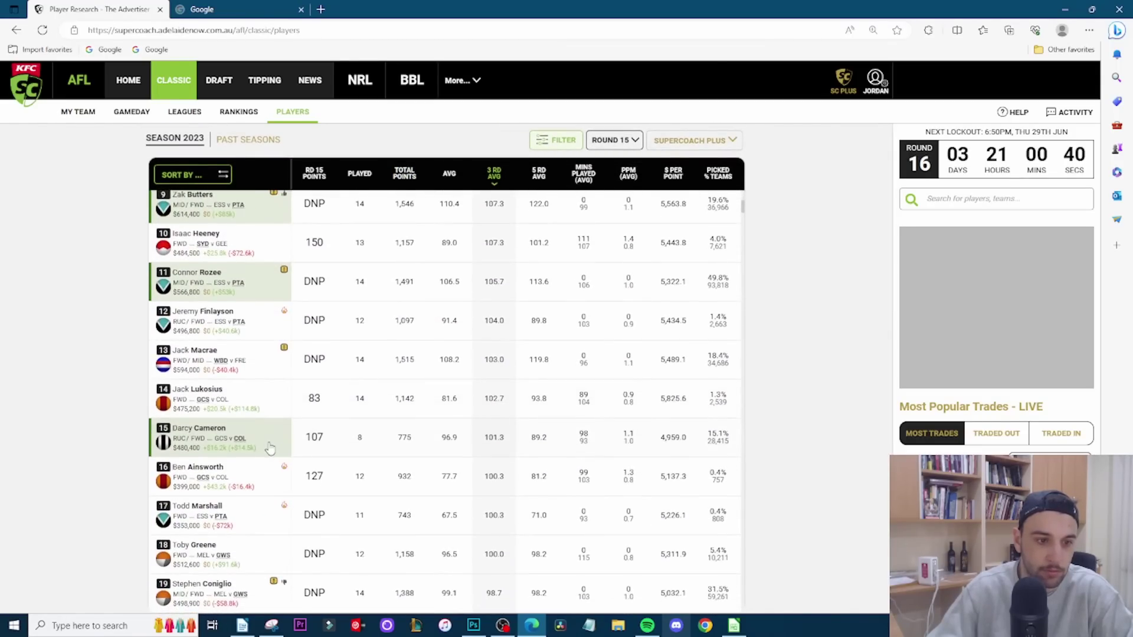
{"action": "scroll", "coordinate": [284, 449], "scroll_direction": "up", "scroll_amount": 6}
{"action": "left_click", "coordinate": [551, 245]}
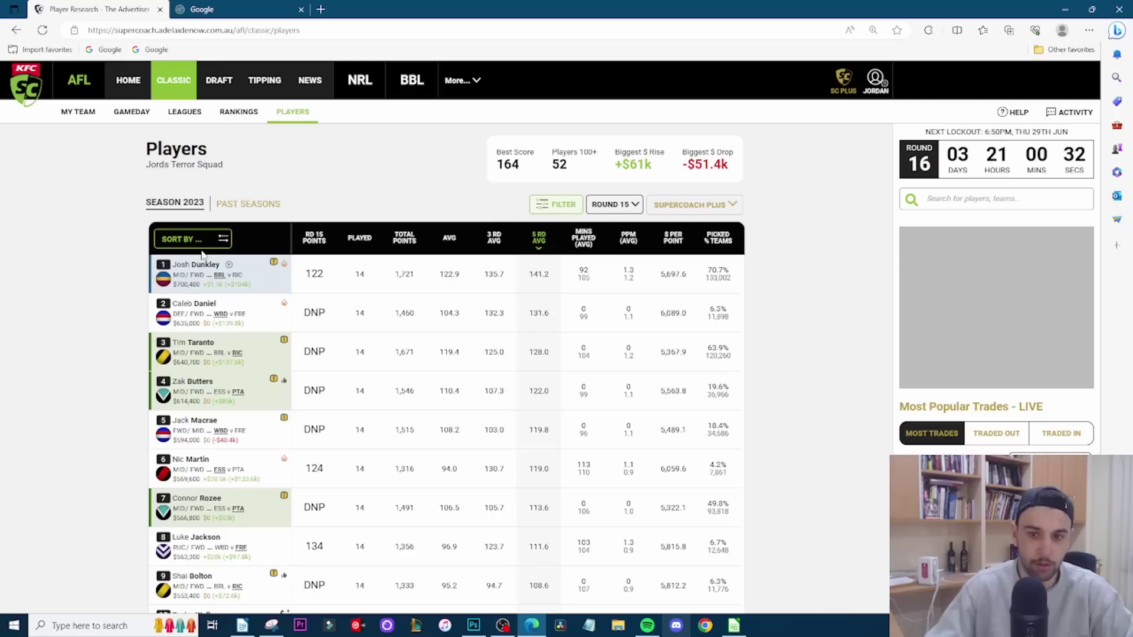
Step: Go back to MY TEAM and review the Round 16 lineup projecting 2,638 with 2 trades left
{"action": "left_click", "coordinate": [79, 115]}
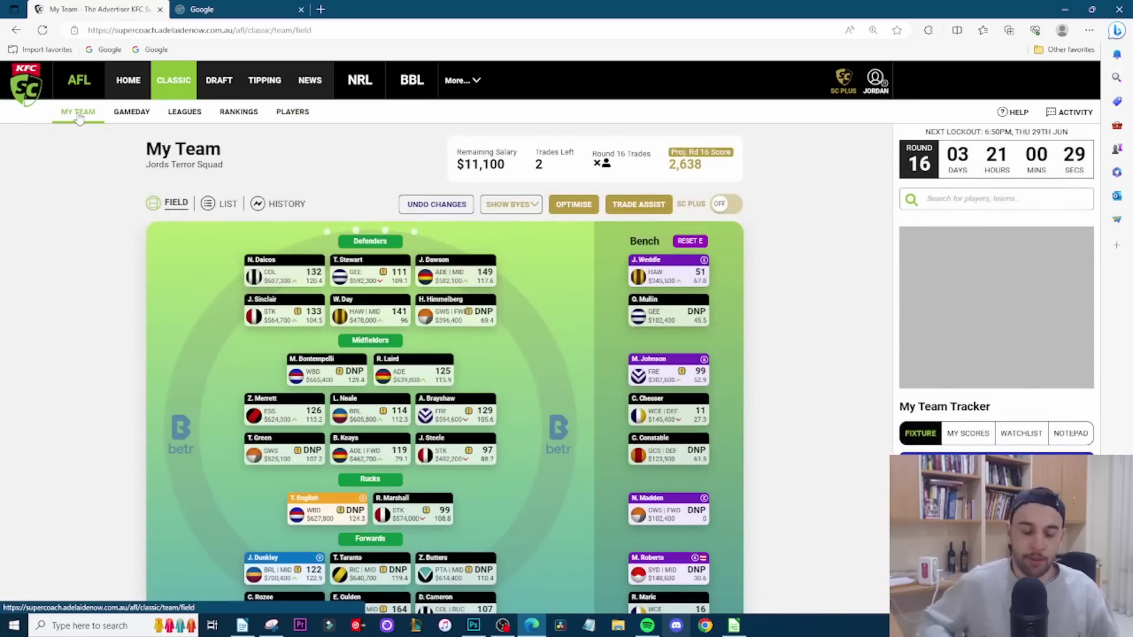
{"action": "scroll", "coordinate": [284, 254], "scroll_direction": "down", "scroll_amount": 1}
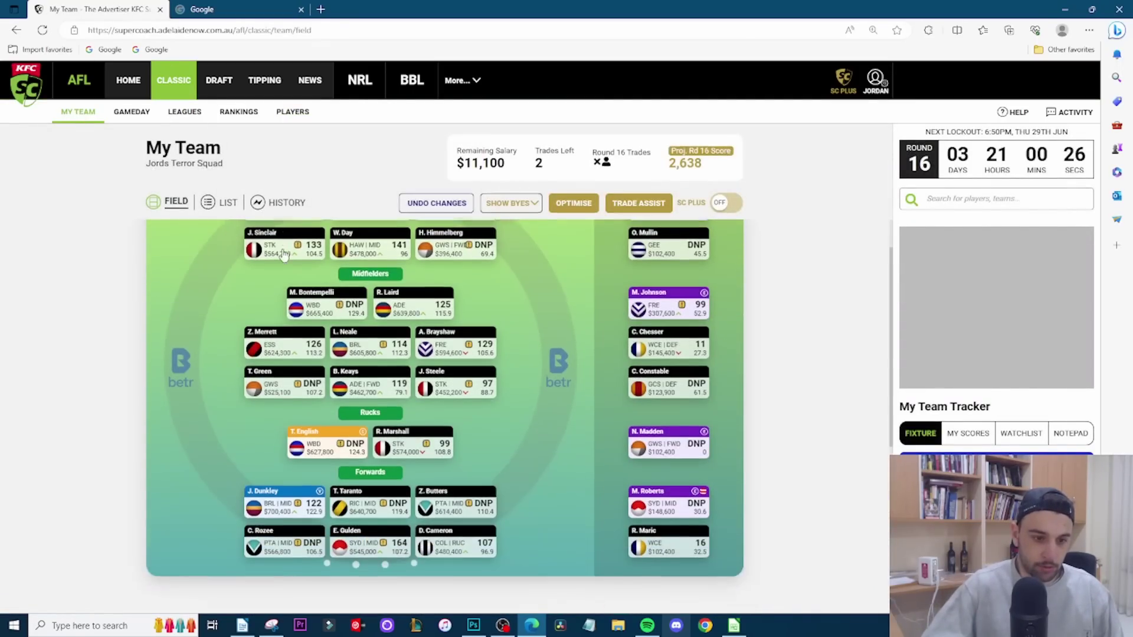
{"action": "scroll", "coordinate": [284, 254], "scroll_direction": "down", "scroll_amount": 1}
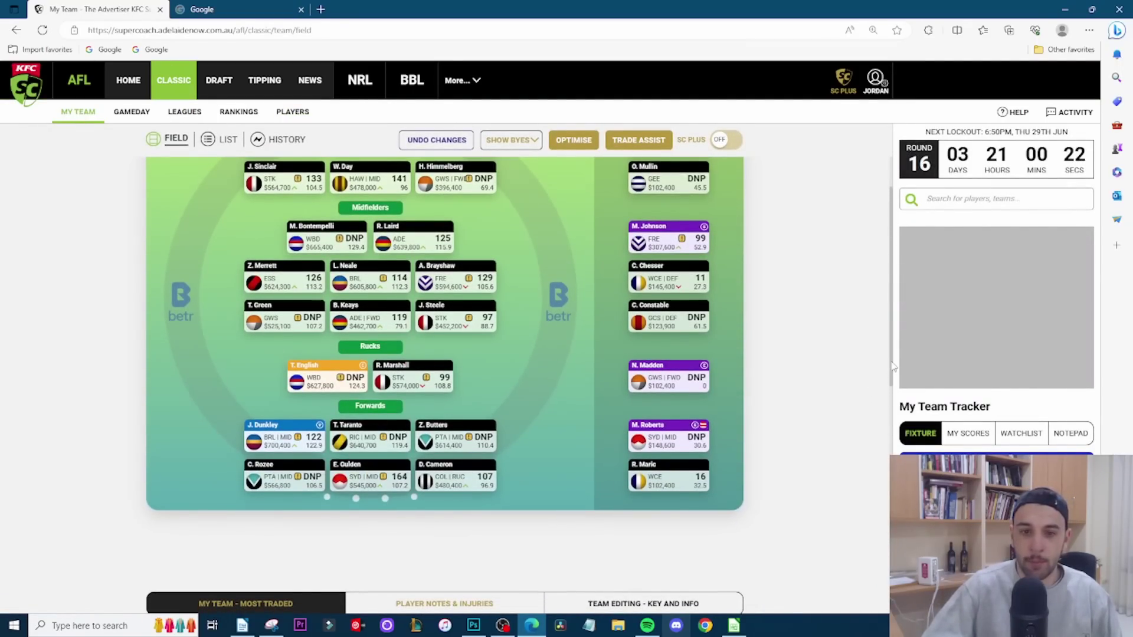
{"action": "scroll", "coordinate": [874, 365], "scroll_direction": "up", "scroll_amount": 2}
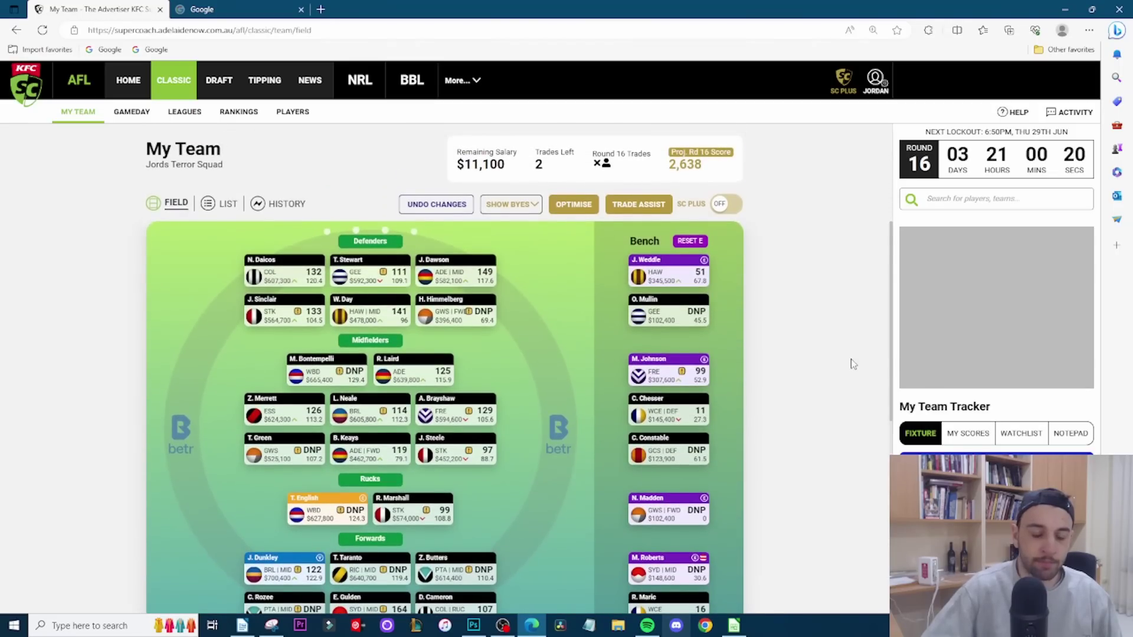